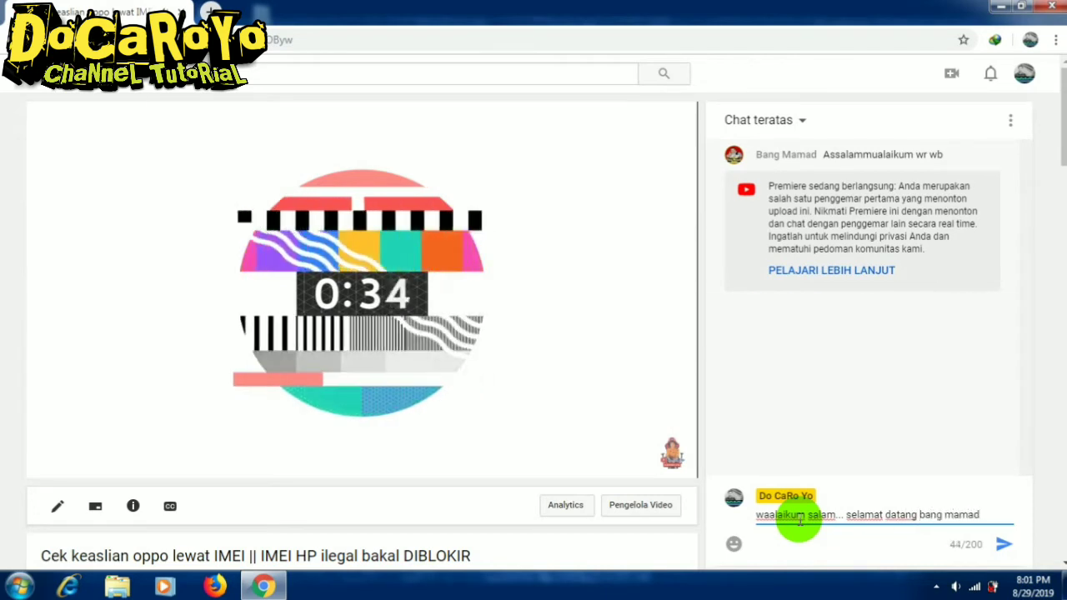
# - Send the welcome reply in the premiere chat and set the Premiere start time to 20.00
pyautogui.press('Return')
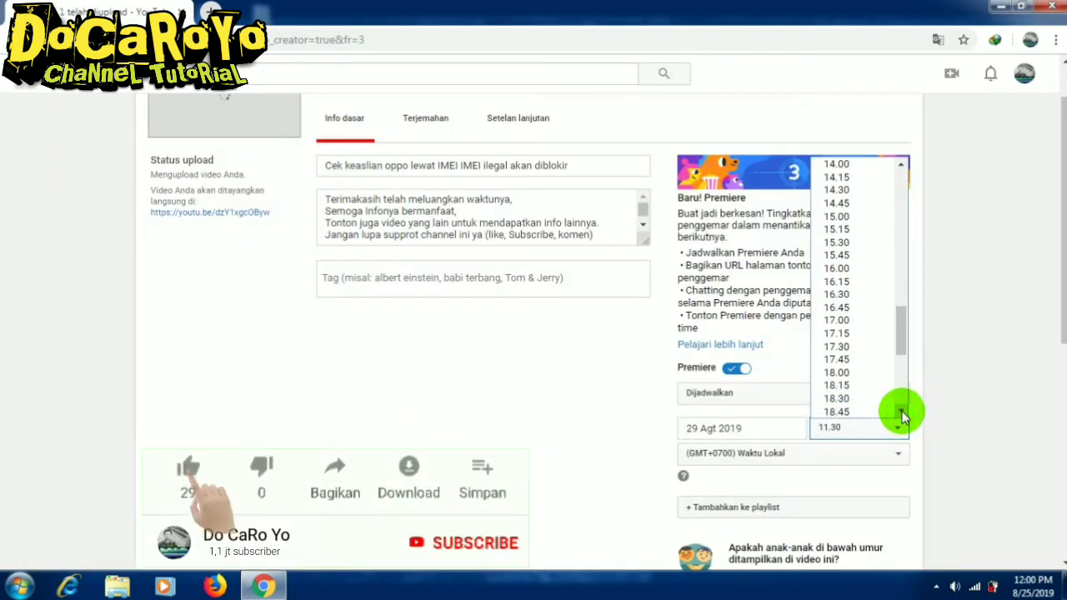
pyautogui.click(902, 414)
pyautogui.click(901, 414)
pyautogui.click(902, 415)
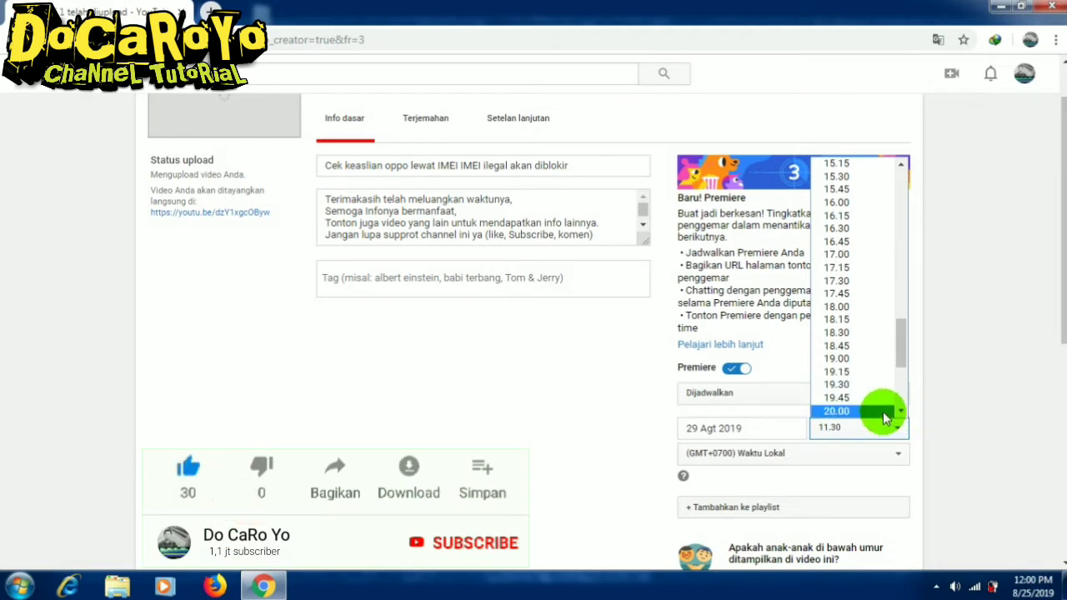
pyautogui.click(874, 412)
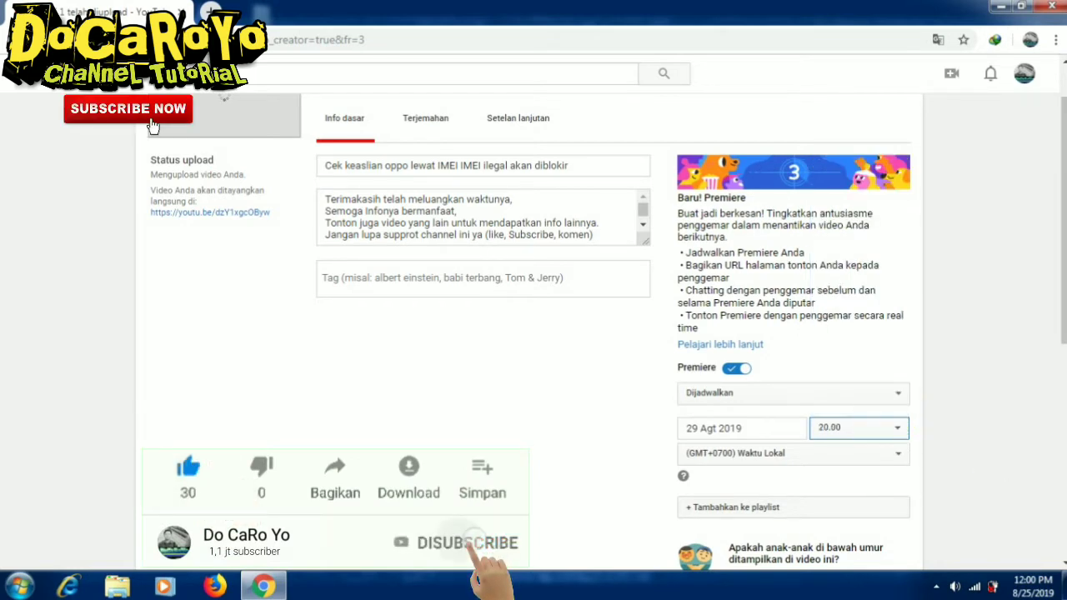
pyautogui.scroll(-1, 808, 454)
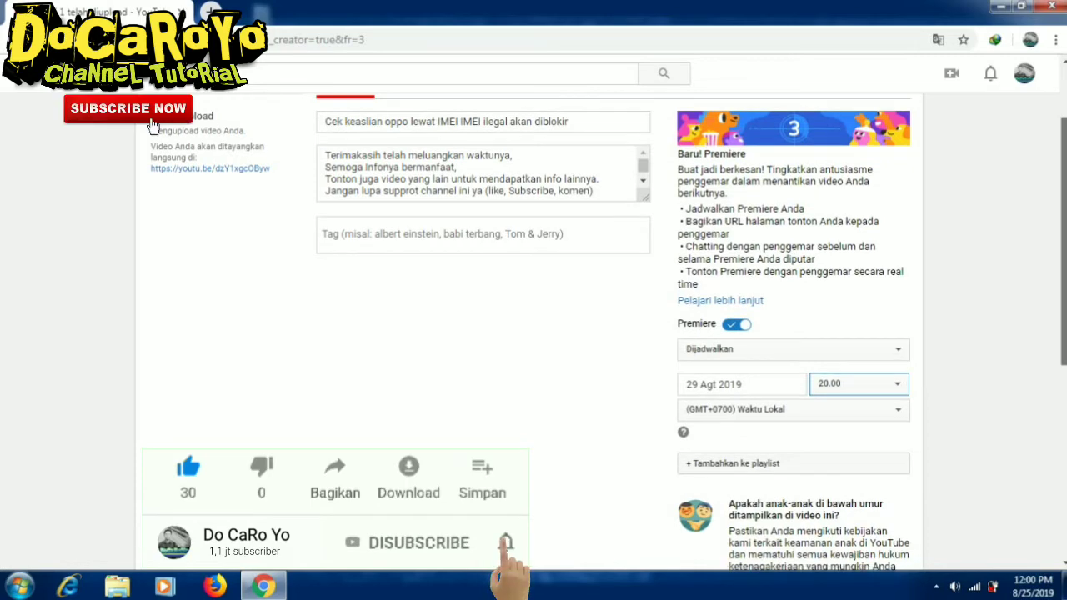
pyautogui.click(798, 471)
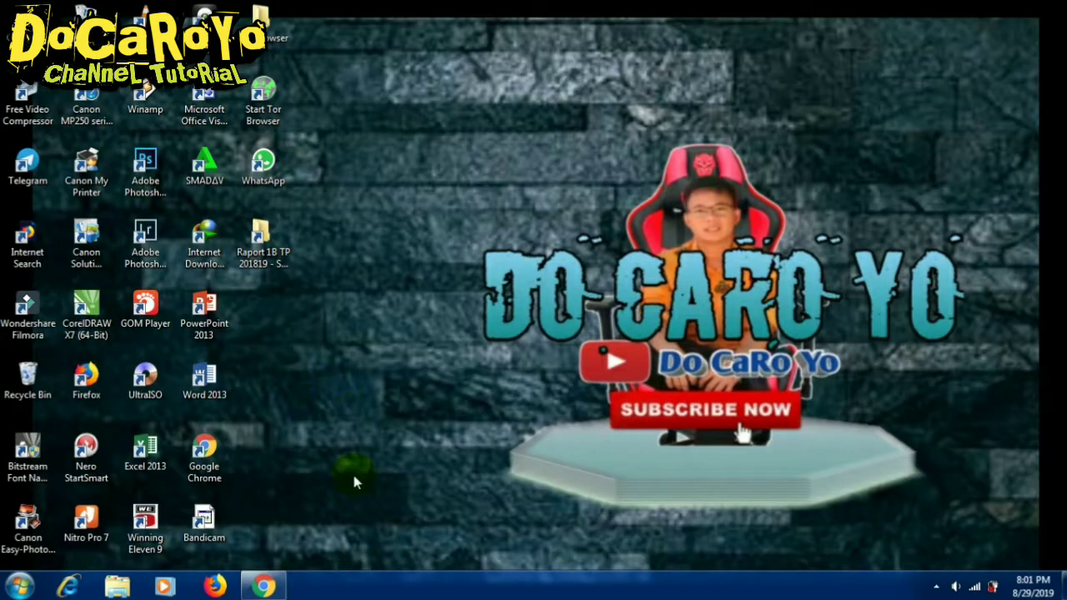
# - Open the premiering 'Cek keaslian oppo lewat IMEI' video's watch page from the notifications bell
pyautogui.click(272, 586)
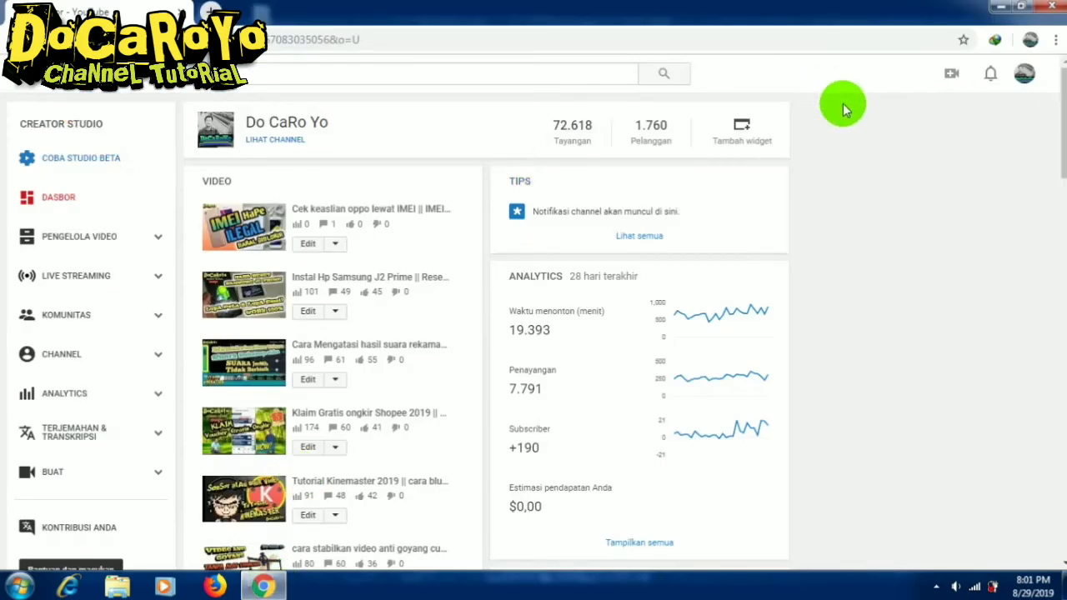
pyautogui.click(989, 85)
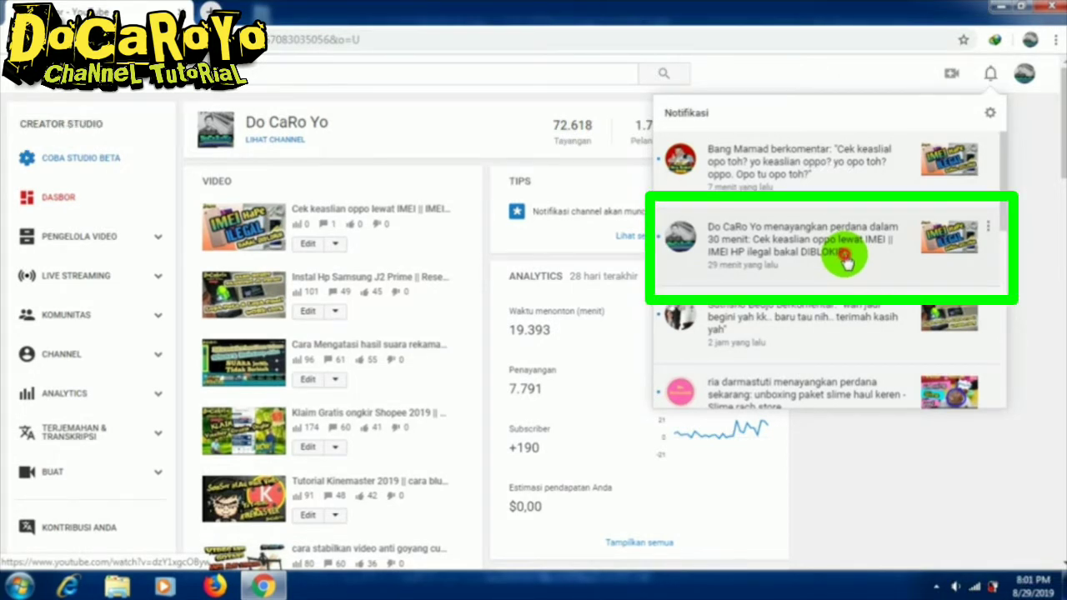
pyautogui.click(843, 260)
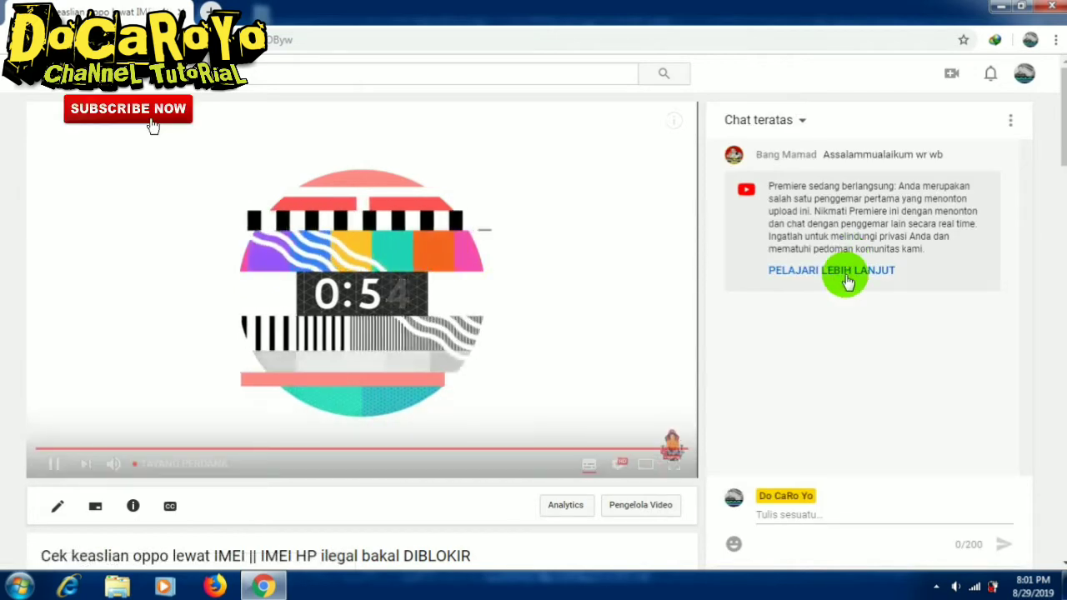
# - Type the reply 'waalaikum salam' into the premiere chat box, fixing the typos
pyautogui.click(798, 516)
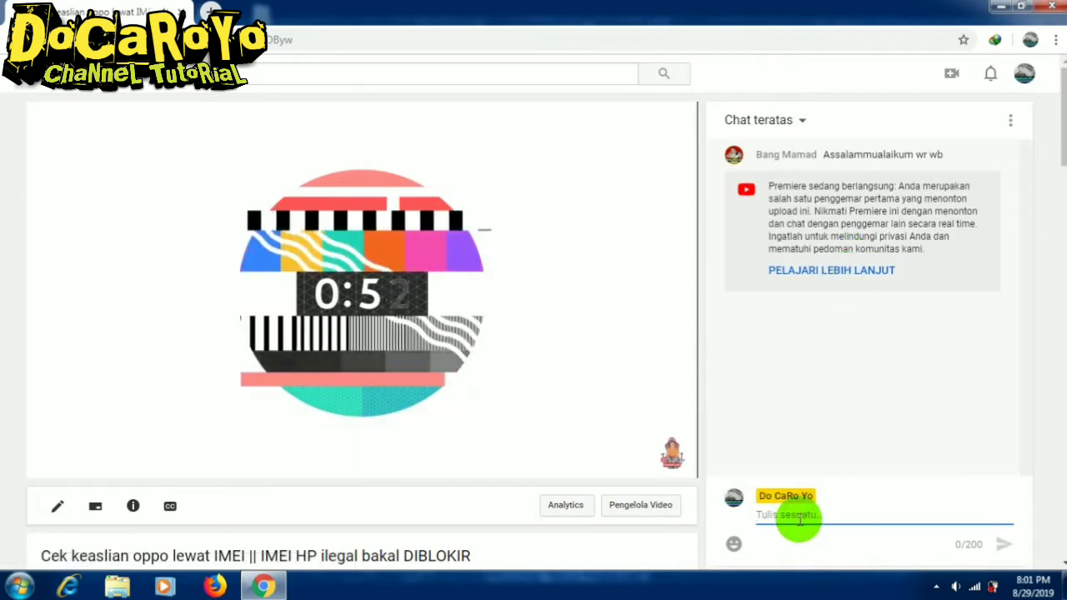
pyautogui.write('waalai')
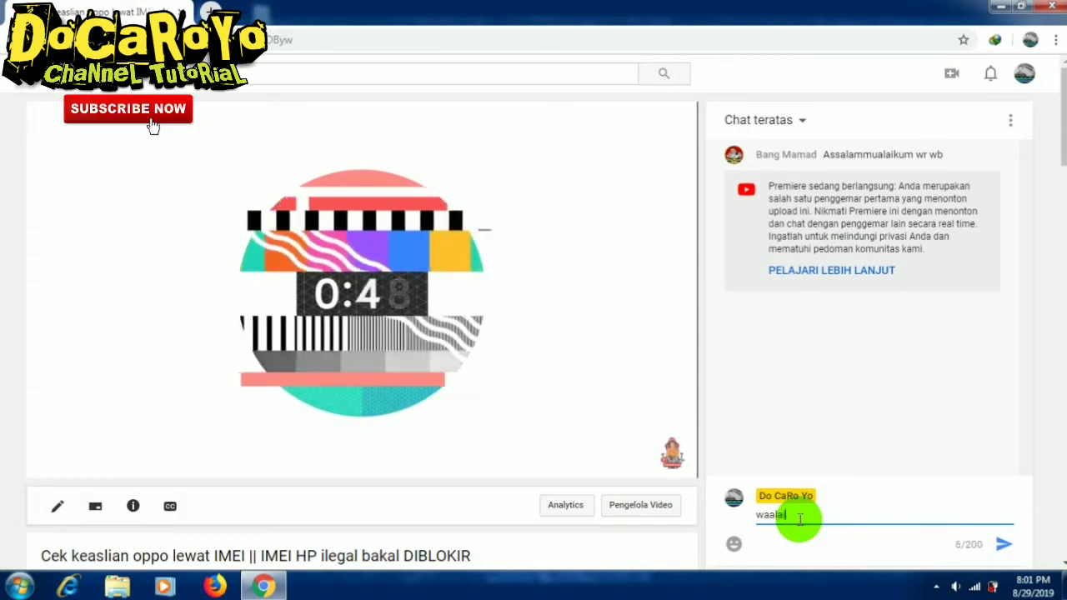
pyautogui.write('kum slaam')
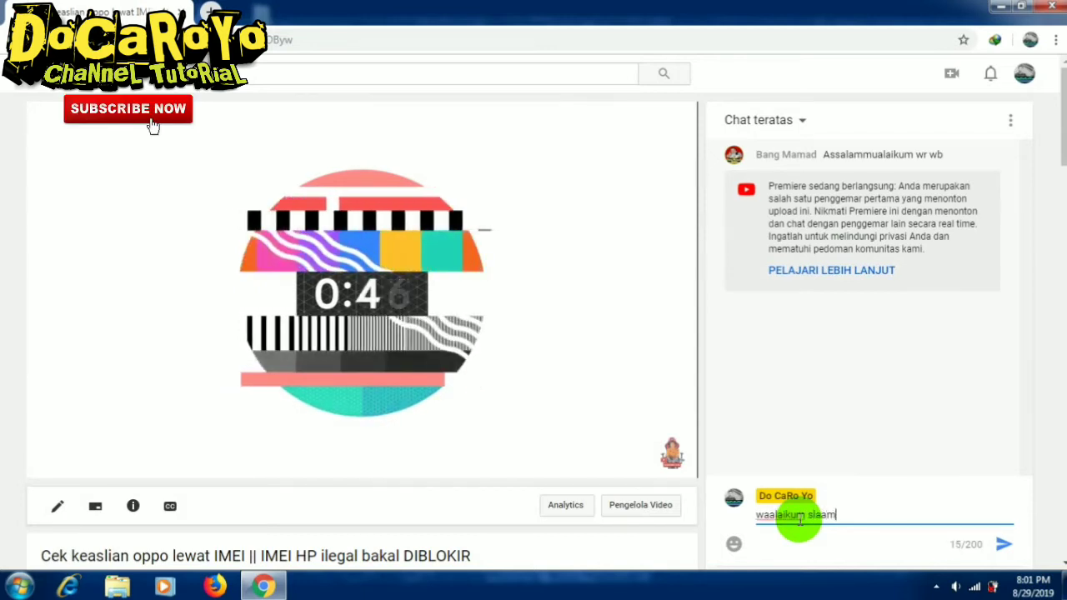
pyautogui.press('BackSpace')
pyautogui.press('BackSpace')
pyautogui.press('BackSpace')
pyautogui.press('BackSpace')
pyautogui.press('BackSpace')
pyautogui.write('alam')
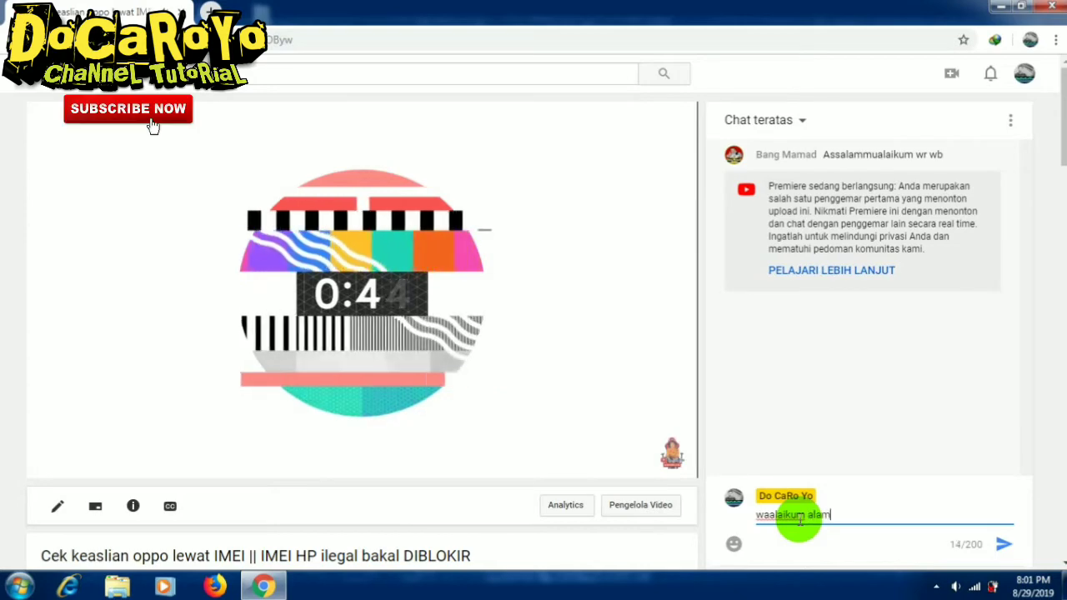
pyautogui.press('BackSpace')
pyautogui.press('BackSpace')
pyautogui.press('BackSpace')
pyautogui.press('BackSpace')
pyautogui.write('sa')
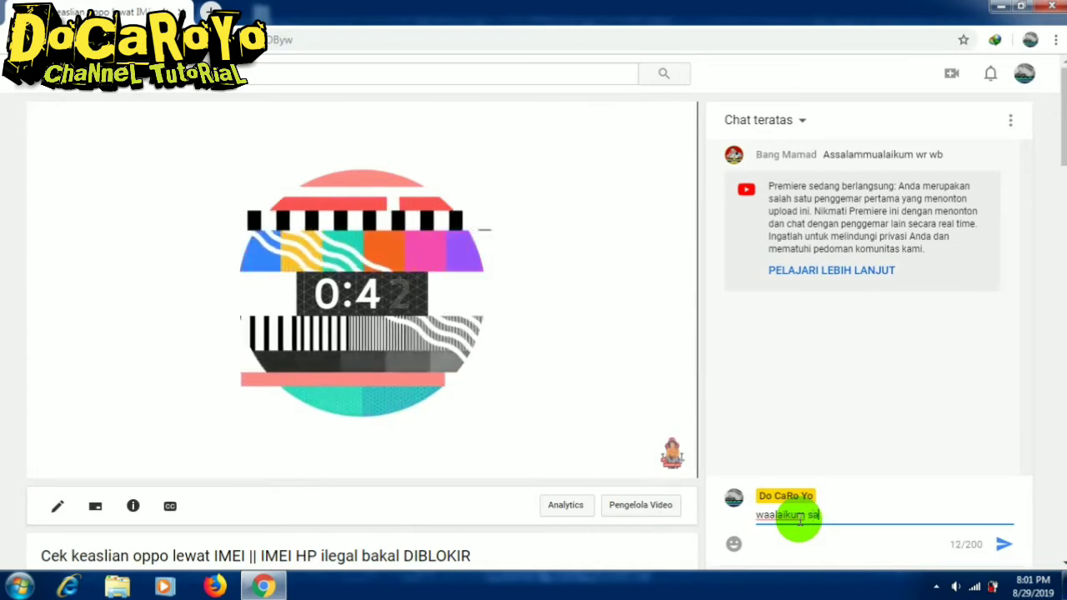
pyautogui.write('lam')
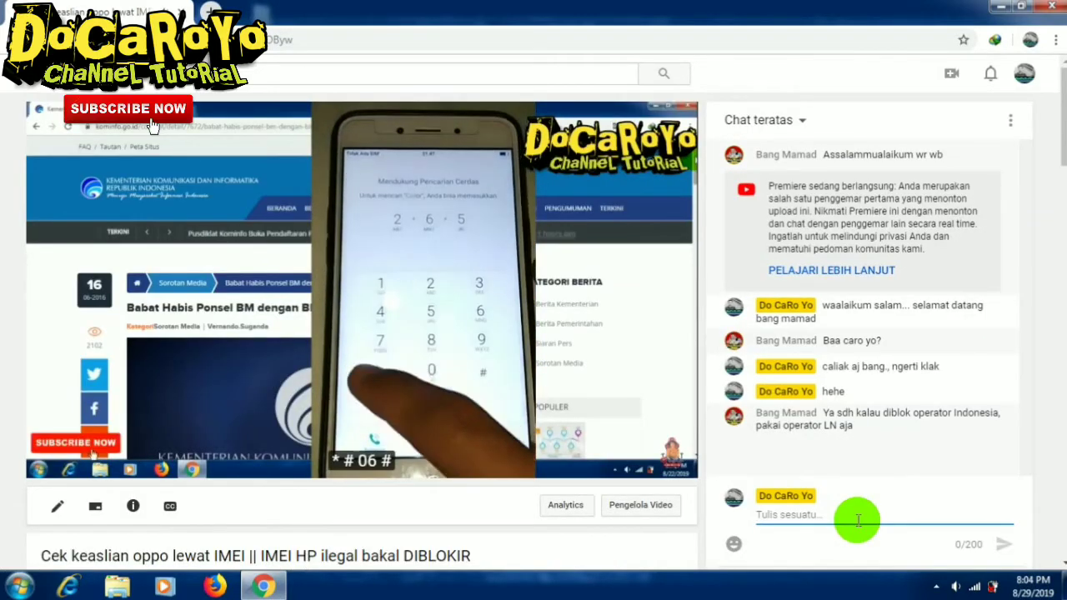
# - Post 'y benar jg bang., t juga solusinya' in the premiere chat and begin a follow-up message
pyautogui.write('y')
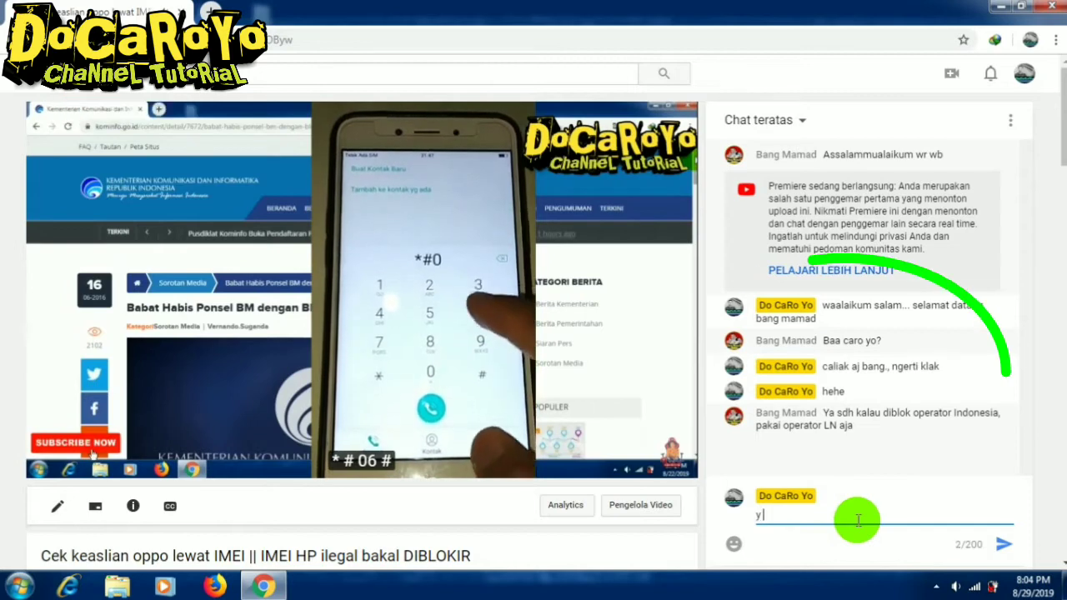
pyautogui.press('BackSpace')
pyautogui.press('BackSpace')
pyautogui.write('y benar ')
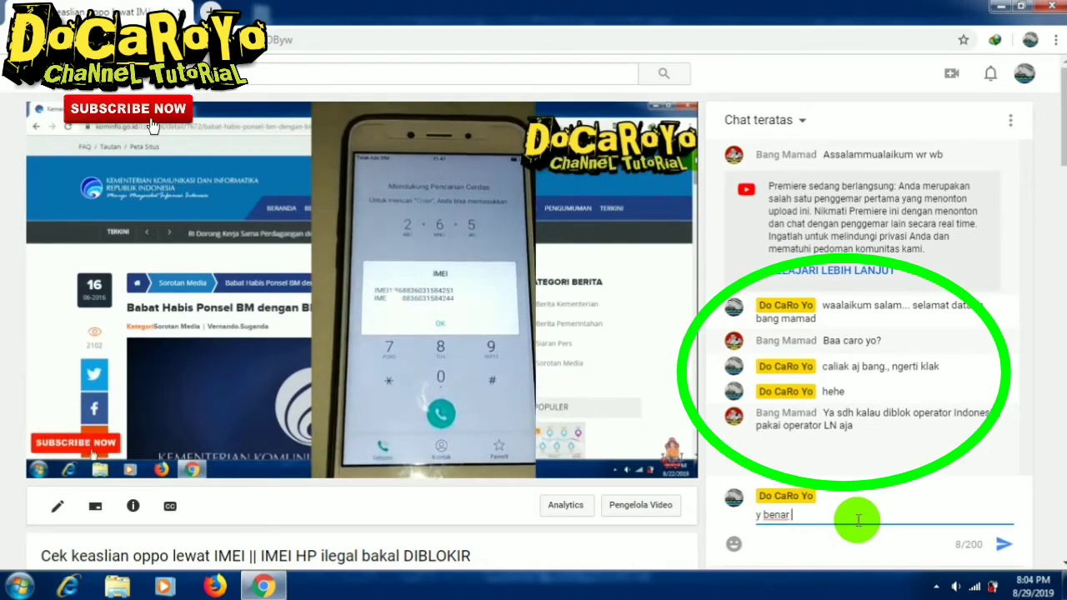
pyautogui.write('jg ba')
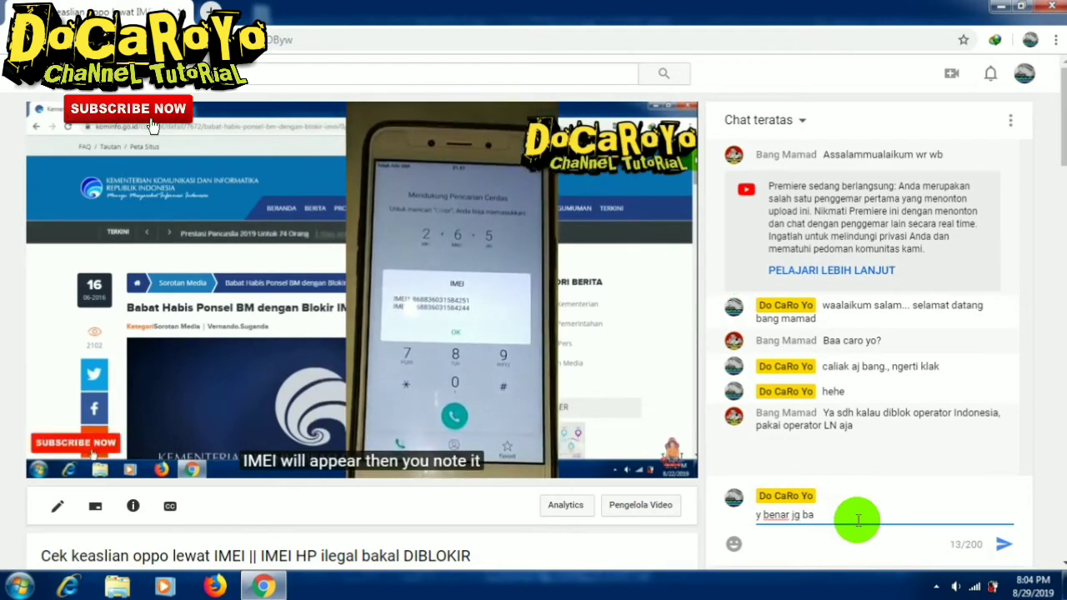
pyautogui.write('ng., t')
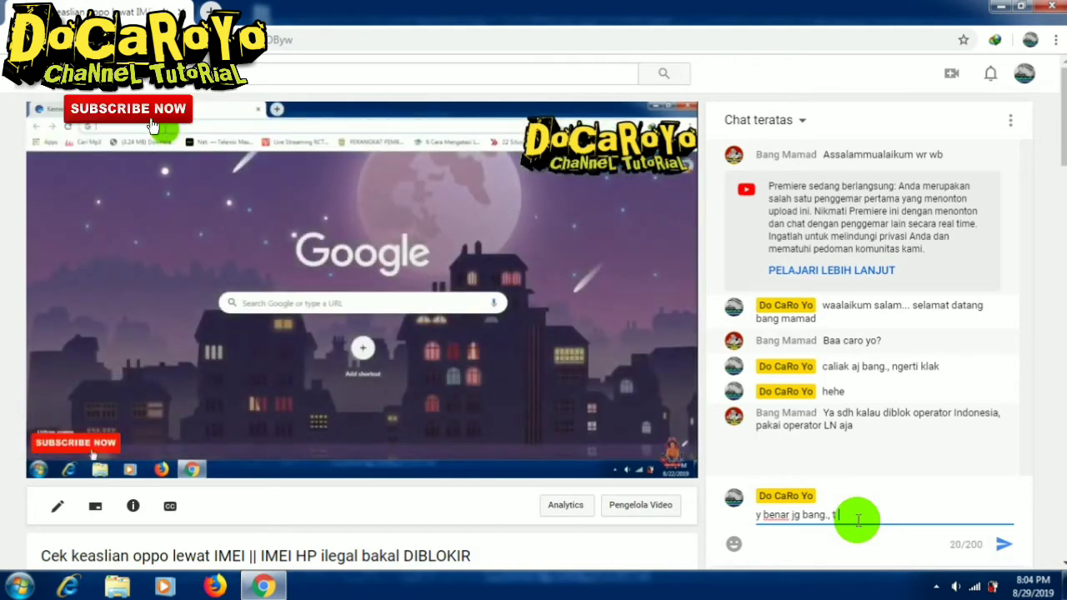
pyautogui.write('ga solusinya')
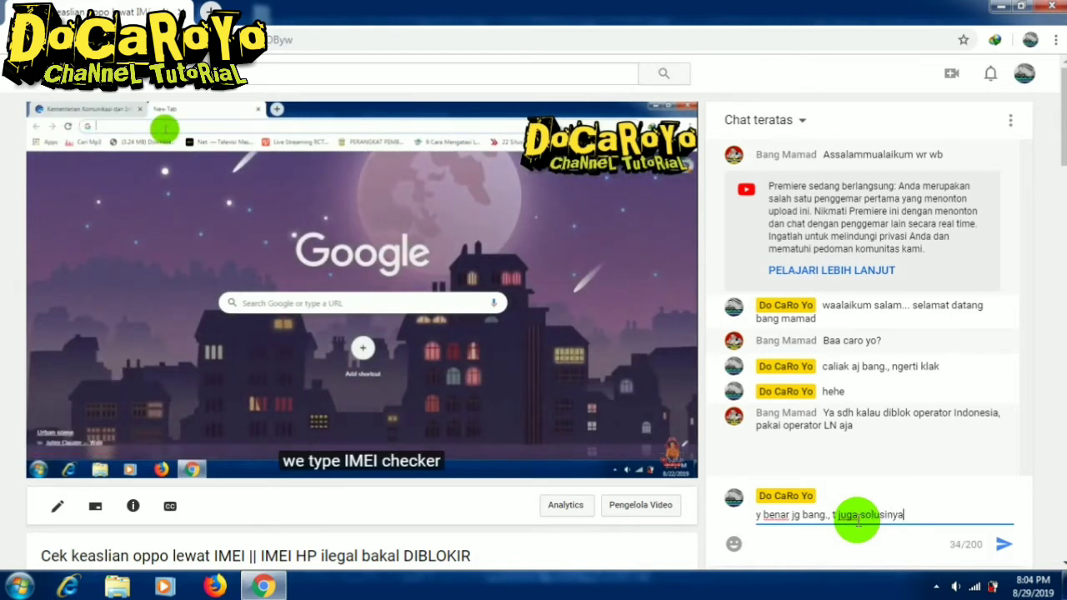
pyautogui.press('Return')
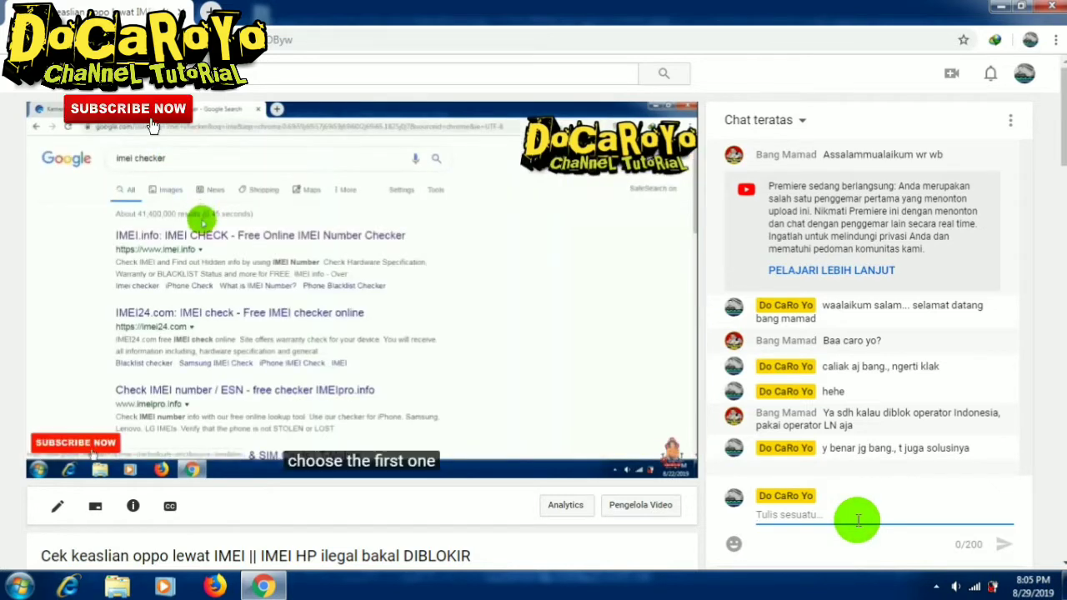
pyautogui.write('t')
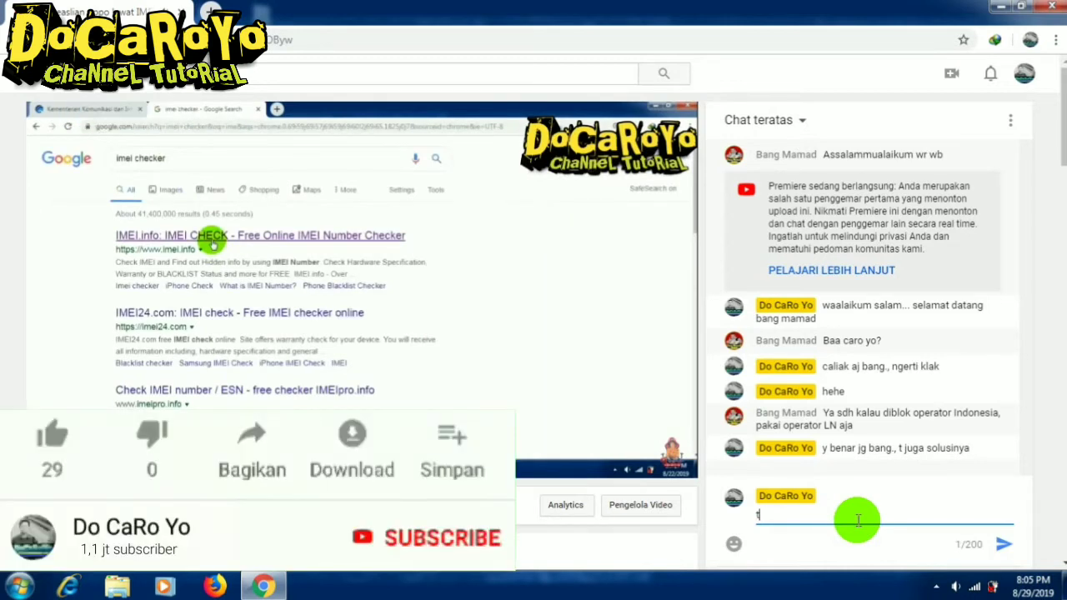
pyautogui.write('epi un')
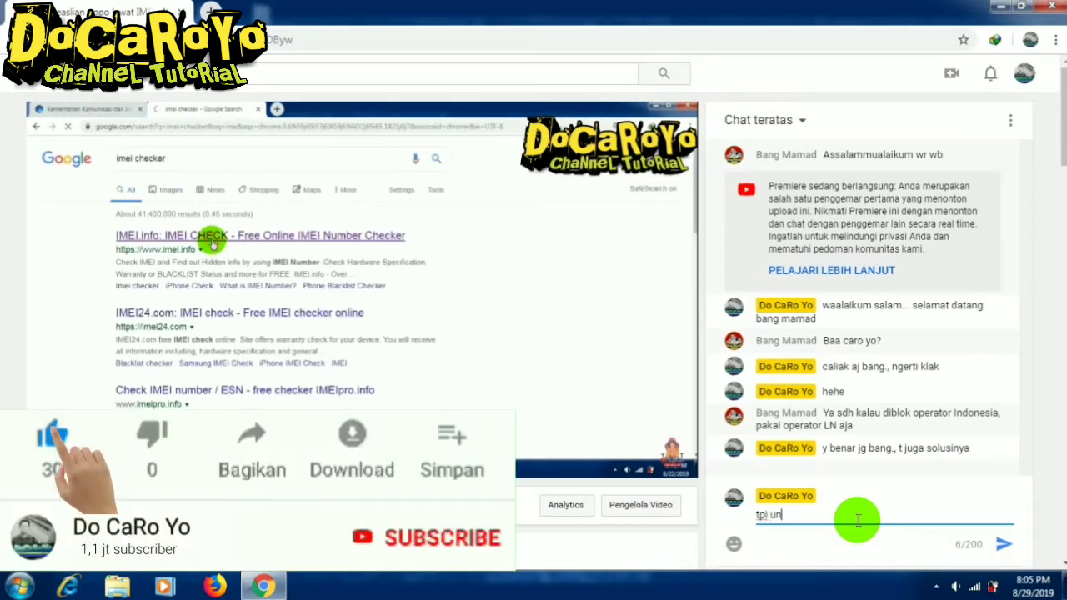
pyautogui.write('tuk ')
pyautogui.write('para ')
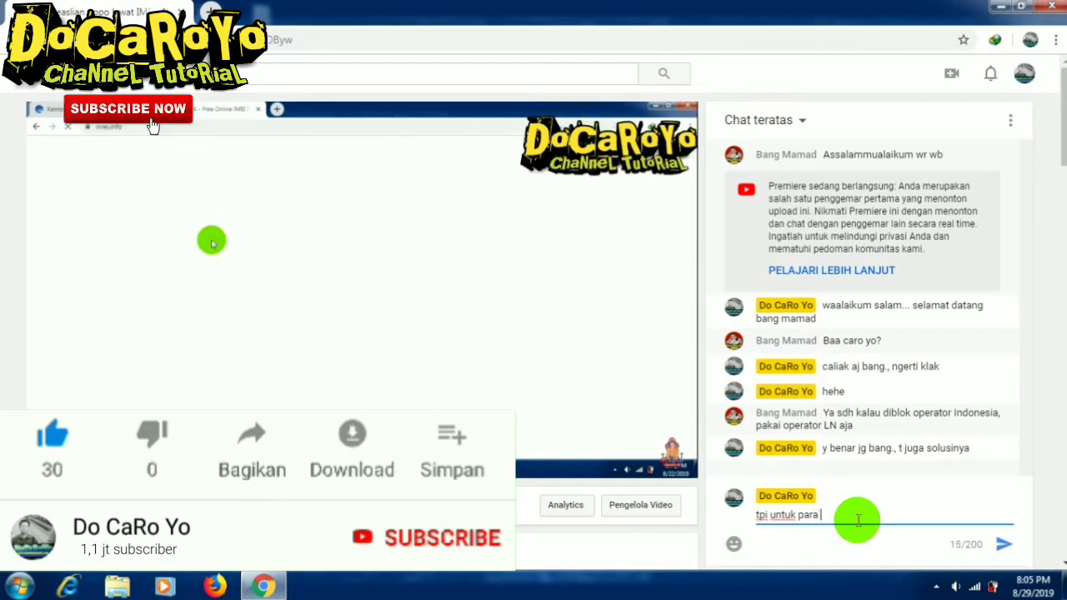
pyautogui.write('orng tu')
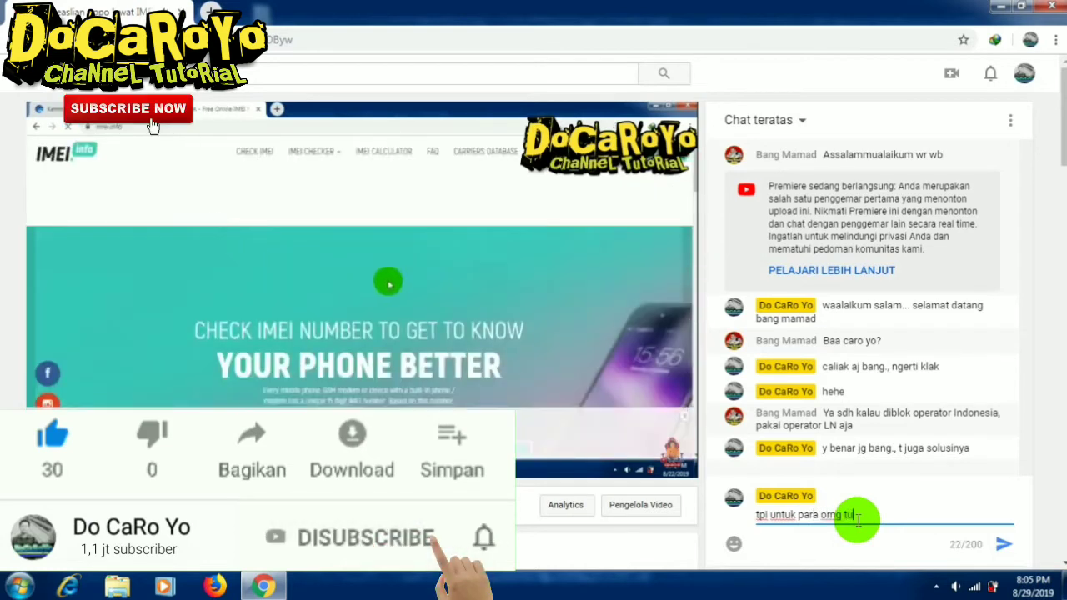
pyautogui.write('a yang')
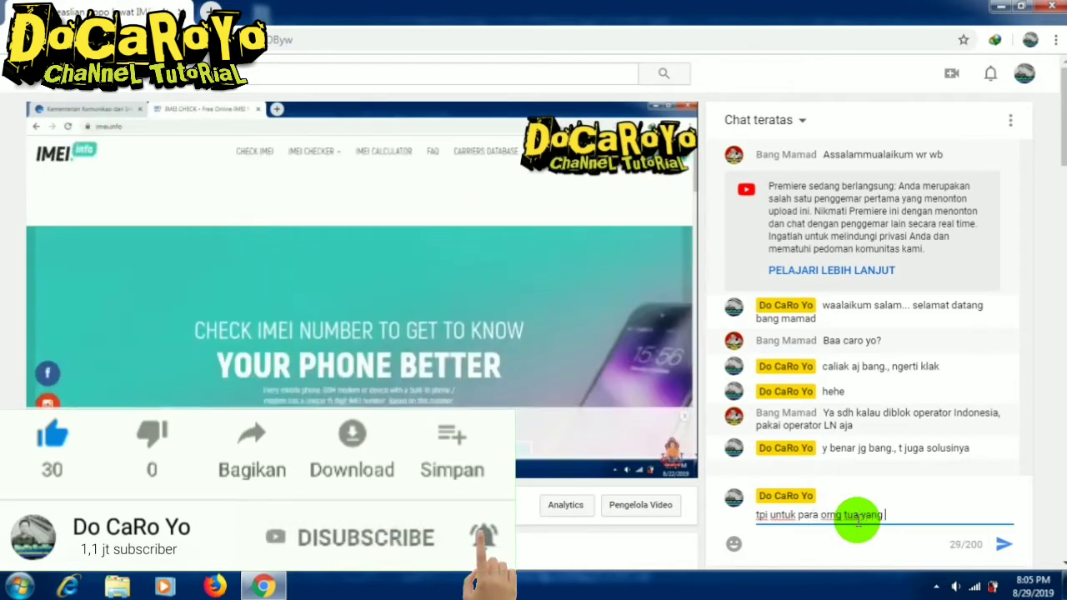
pyautogui.write('elas')
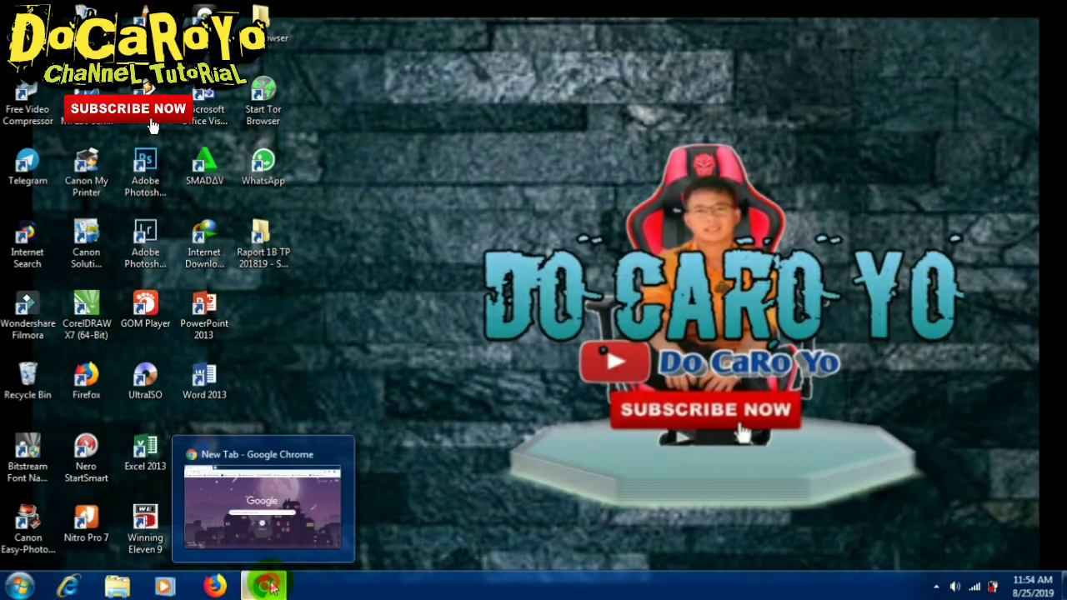
# - Reach YouTube via the Google apps grid and switch to the YouTube Studio (beta) dashboard
pyautogui.click(271, 587)
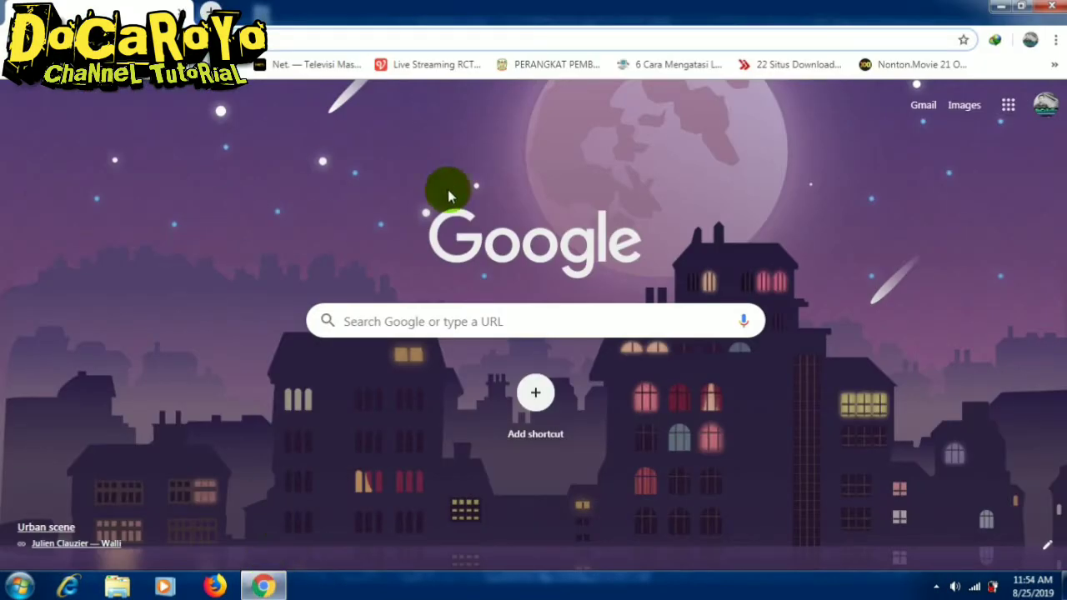
pyautogui.click(1007, 105)
pyautogui.click(882, 285)
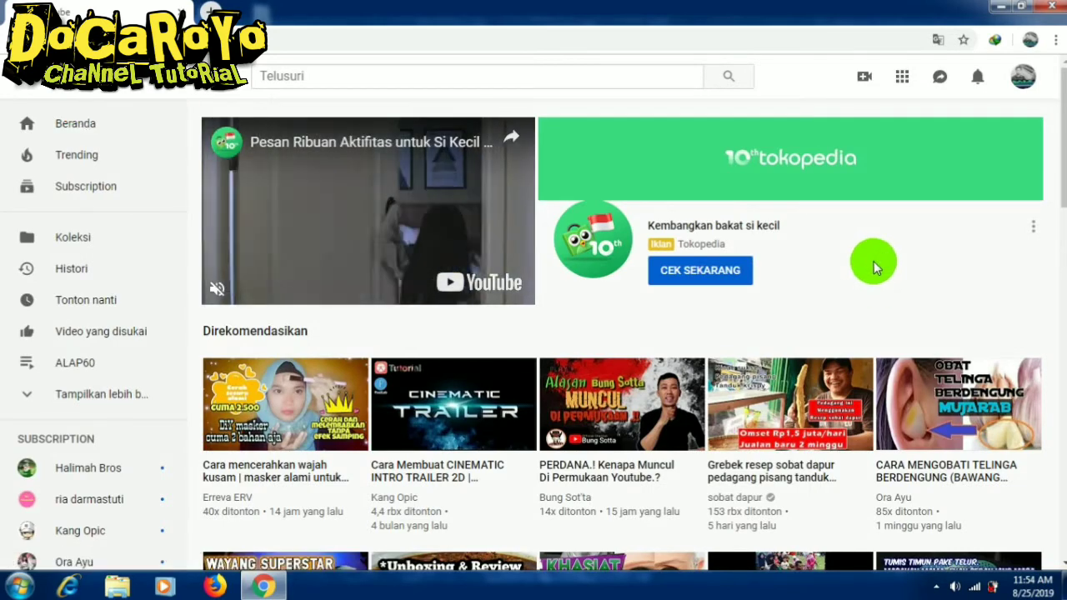
pyautogui.click(1033, 83)
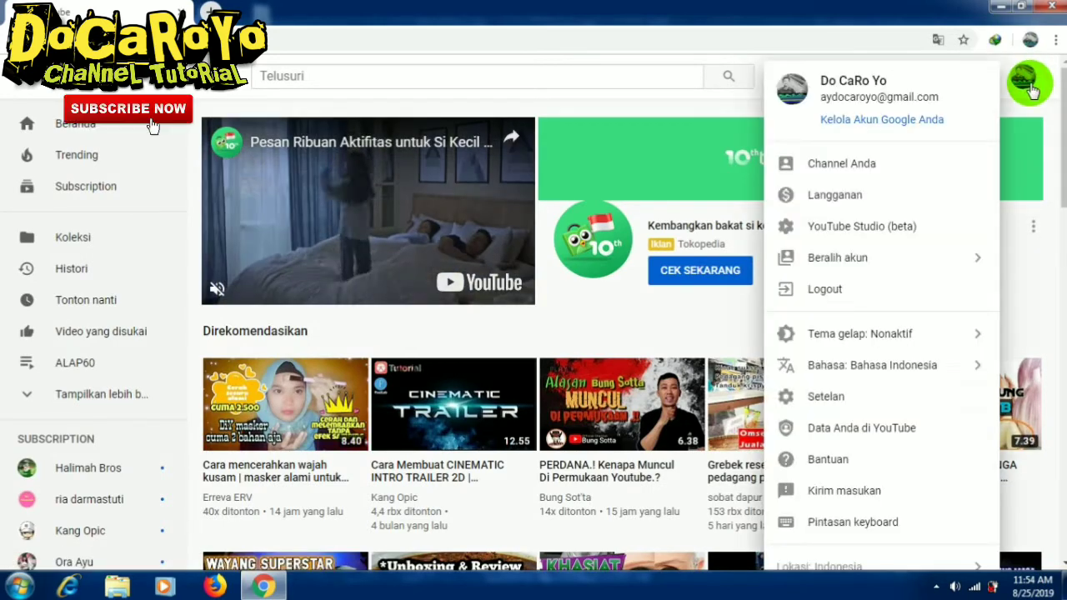
pyautogui.click(897, 237)
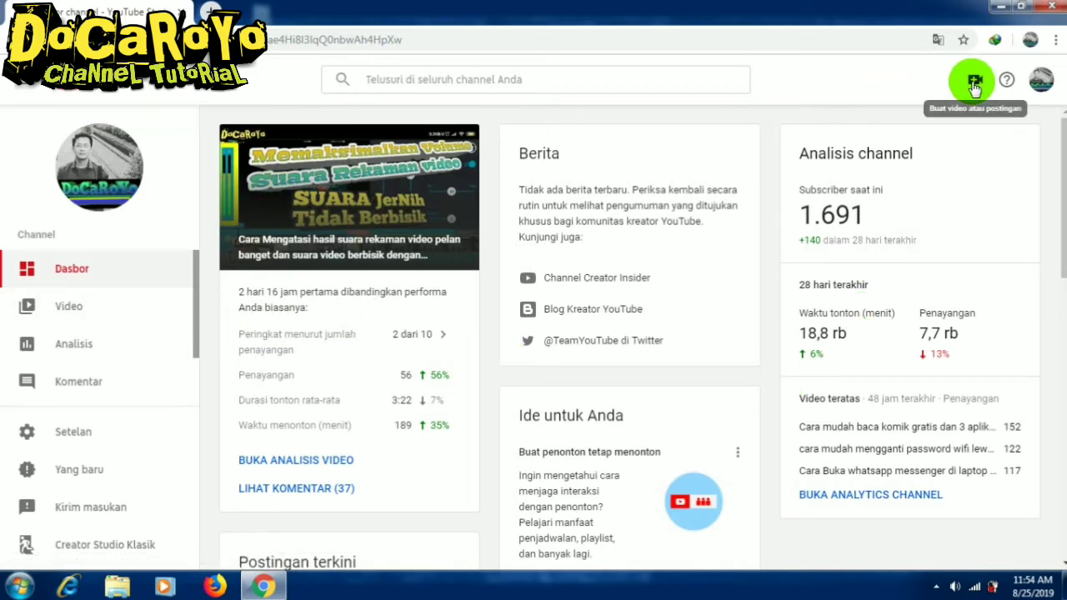
pyautogui.click(973, 83)
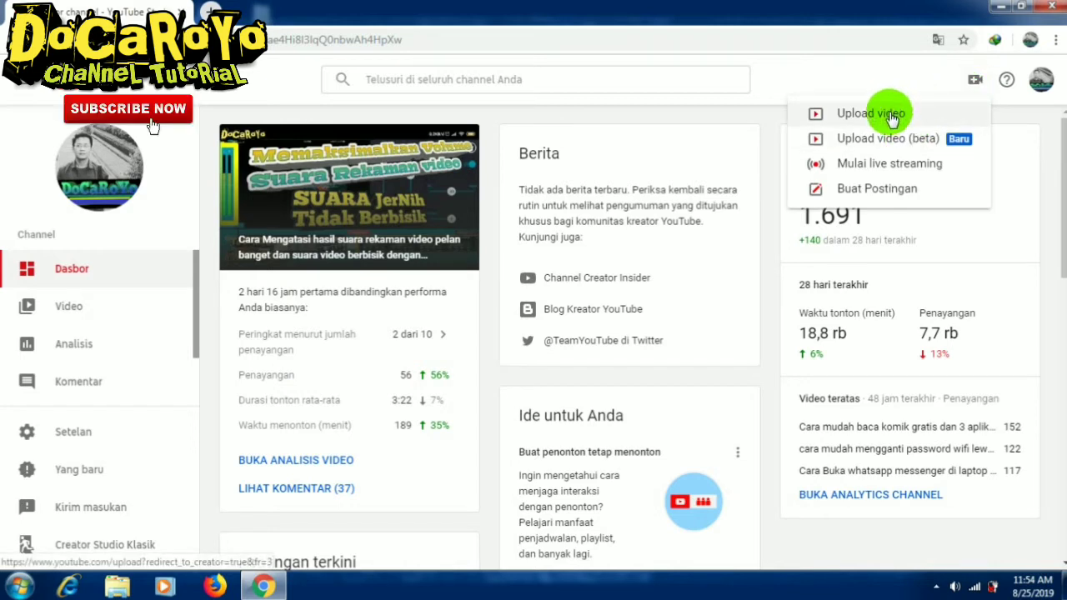
# - Start a new video upload with visibility changed from Publik to Dijadwalkan
pyautogui.click(892, 117)
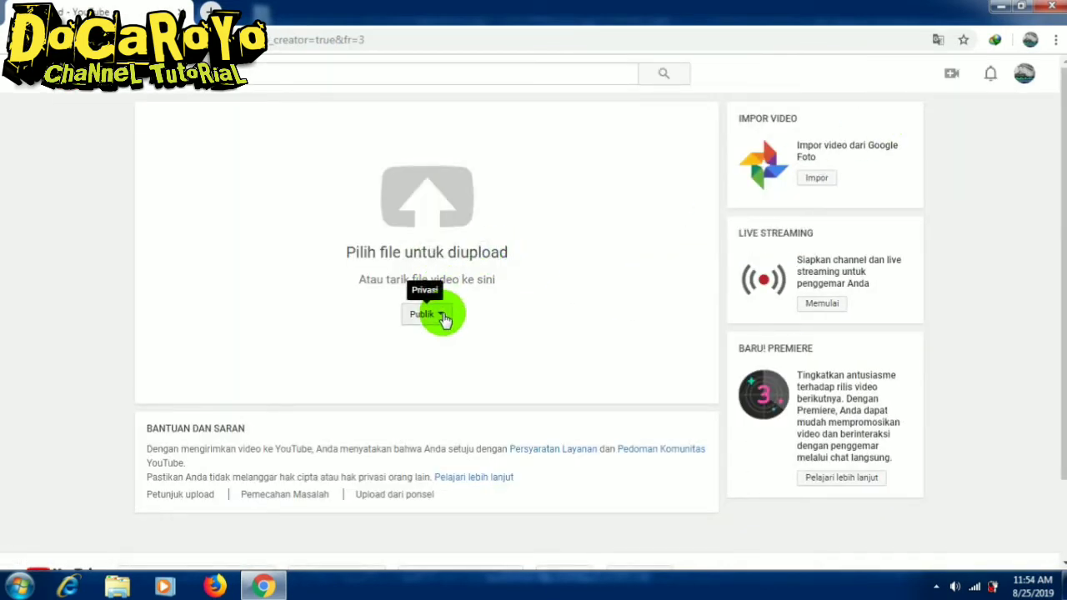
pyautogui.click(440, 315)
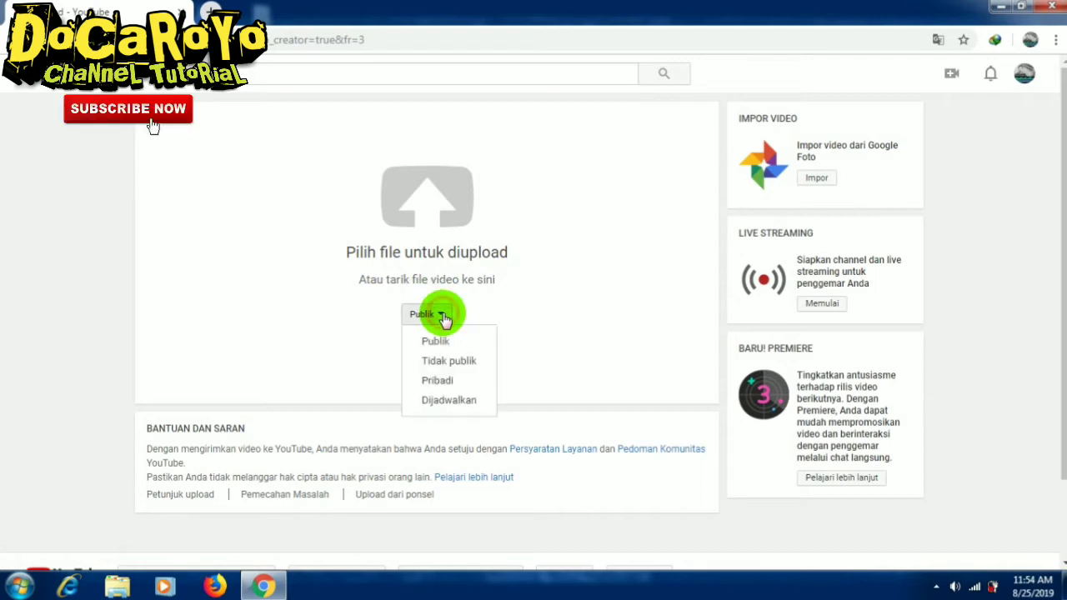
pyautogui.click(449, 401)
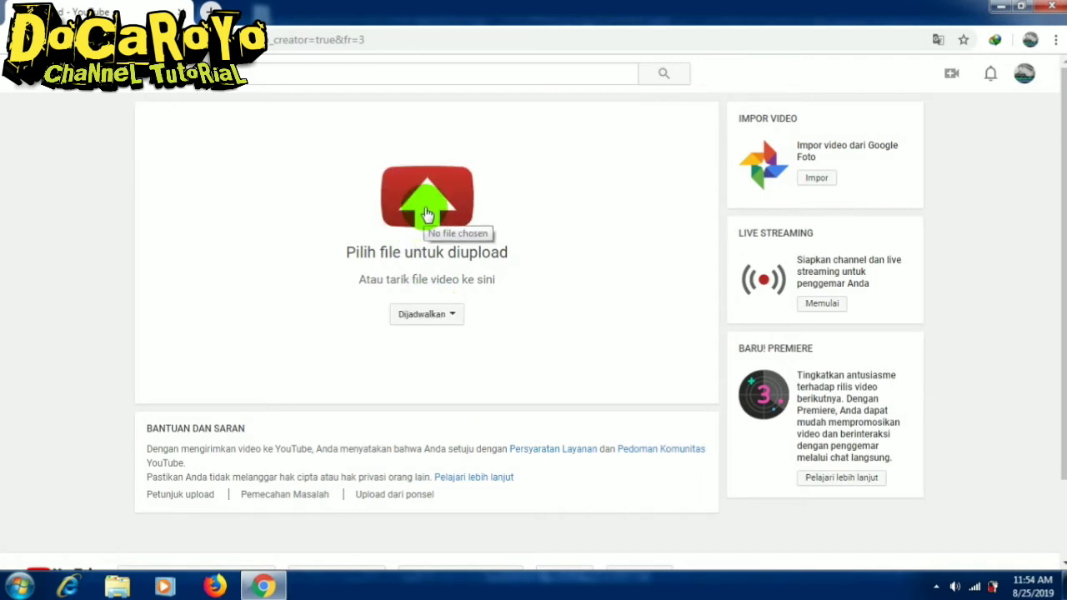
pyautogui.click(425, 213)
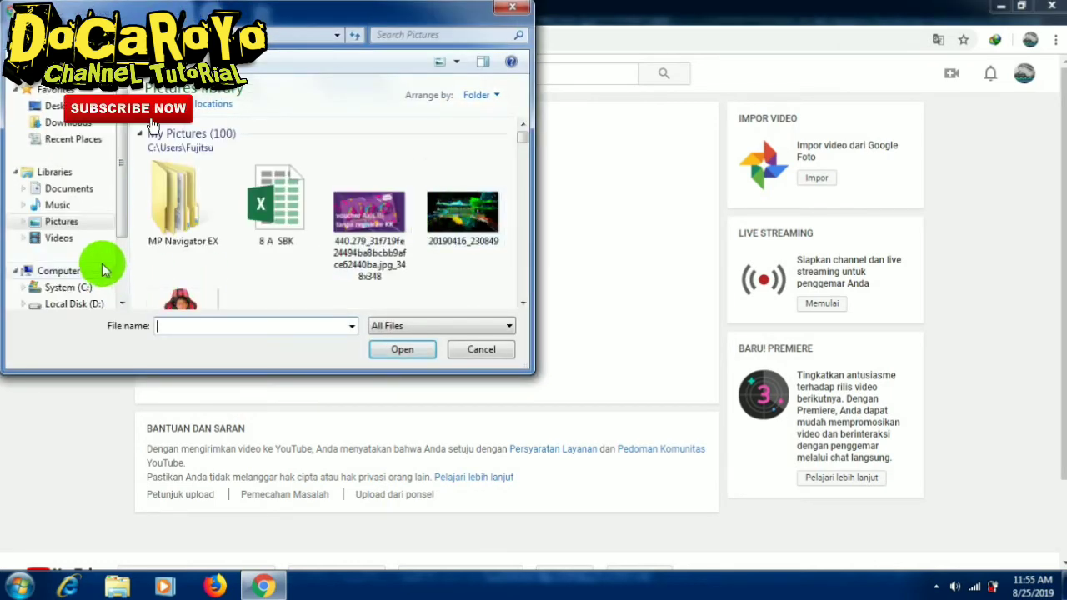
# - Choose the 'Cek keaslian oppo lewat IMEI' video from D:\aan\U-tube\DO CARO YO for upload
pyautogui.click(94, 304)
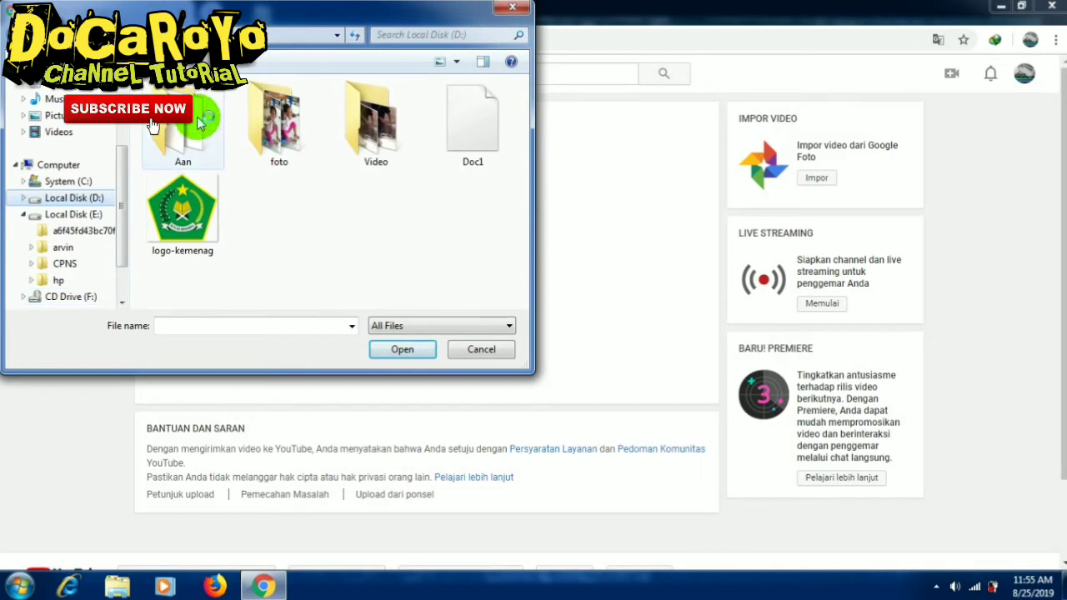
pyautogui.doubleClick(189, 133)
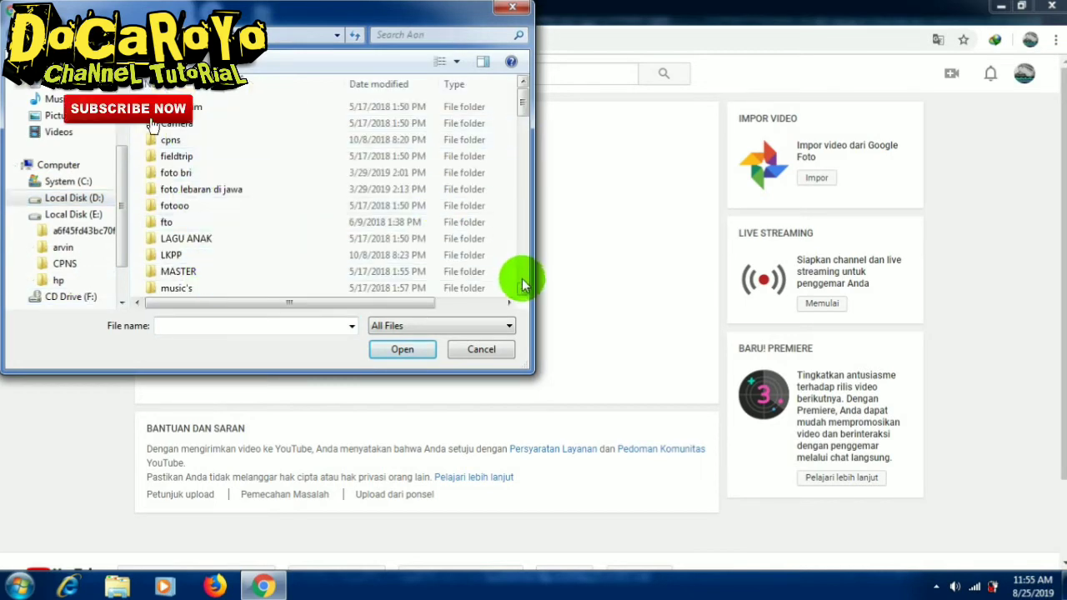
pyautogui.click(522, 289)
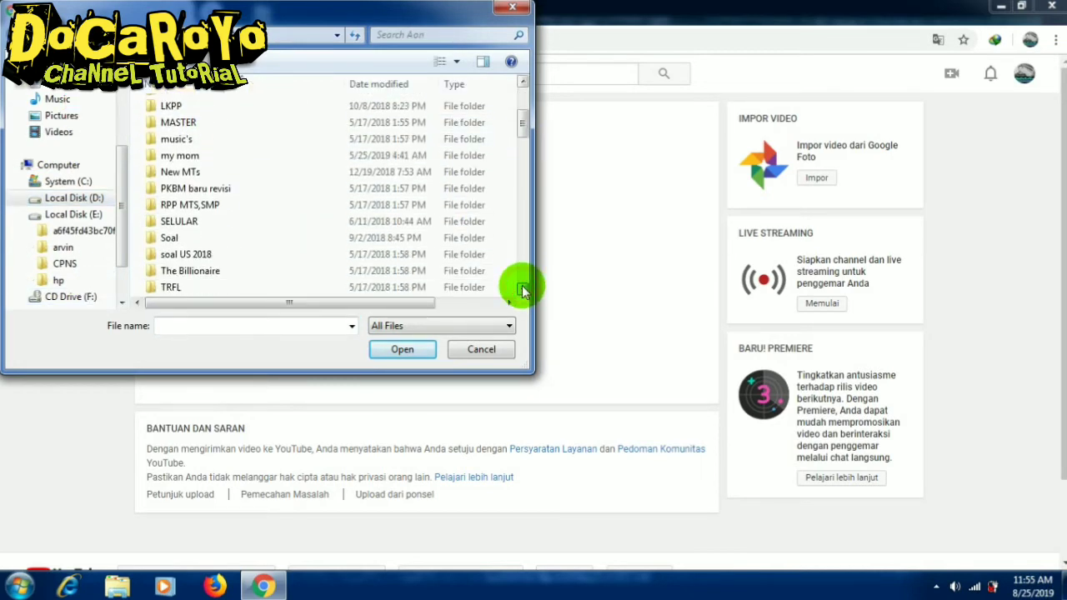
pyautogui.doubleClick(295, 255)
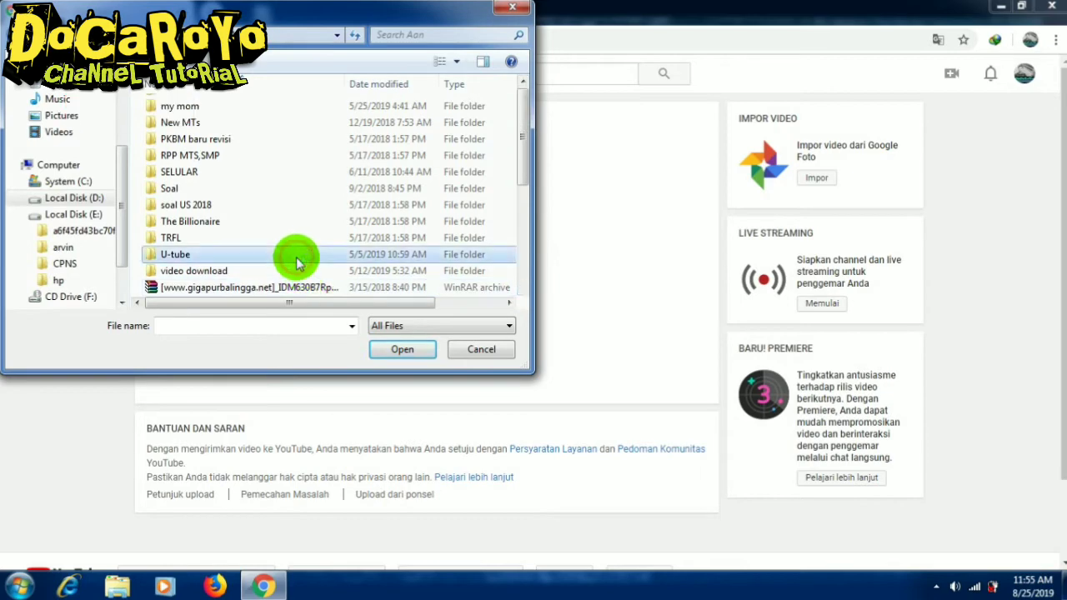
pyautogui.click(286, 143)
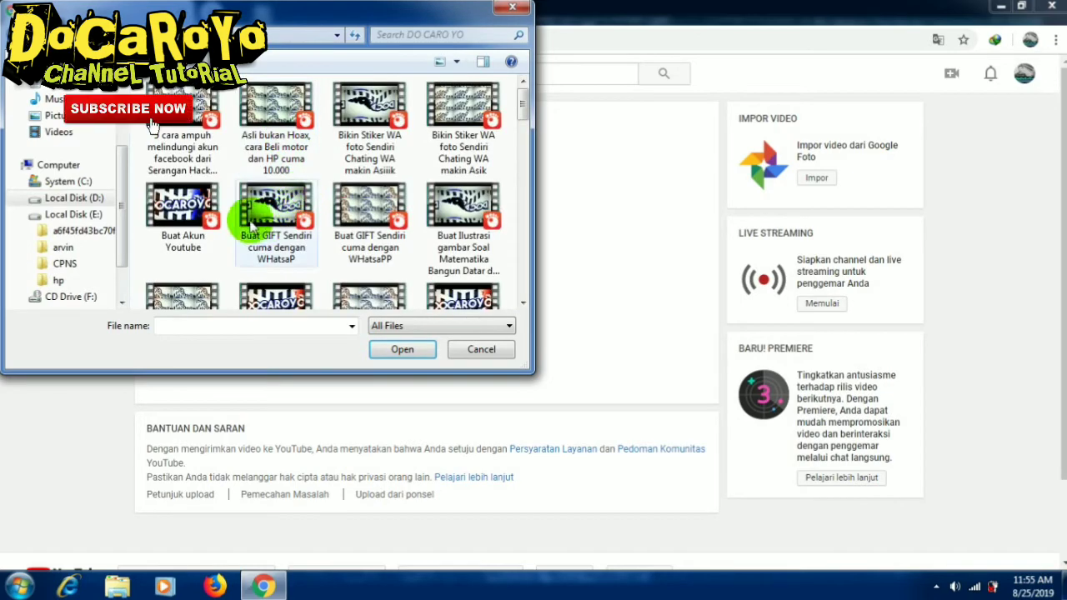
pyautogui.moveTo(524, 114); pyautogui.dragTo(524, 143)
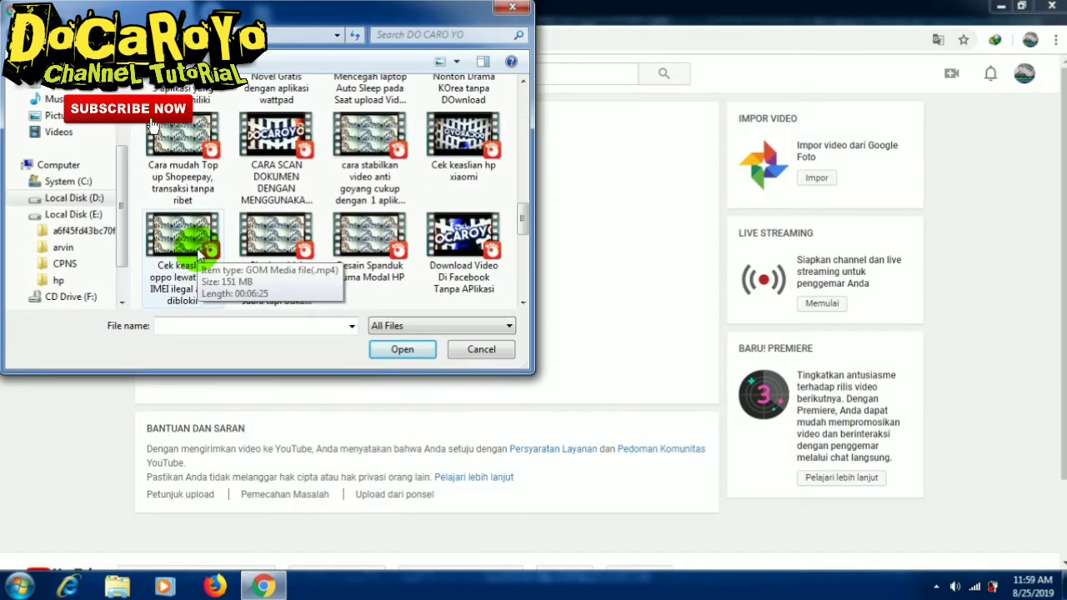
pyautogui.click(200, 254)
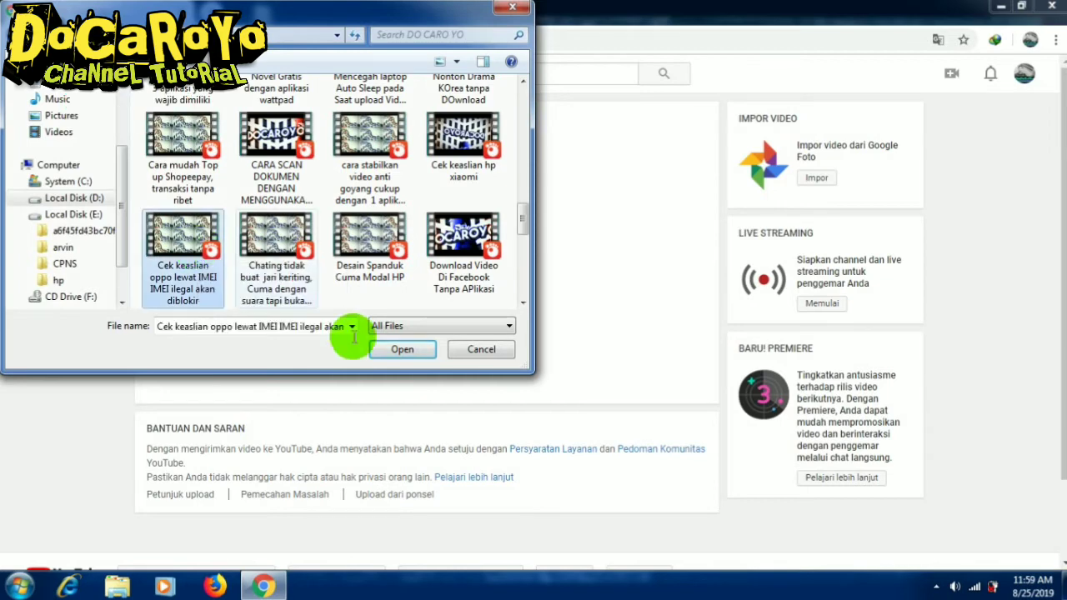
pyautogui.click(392, 354)
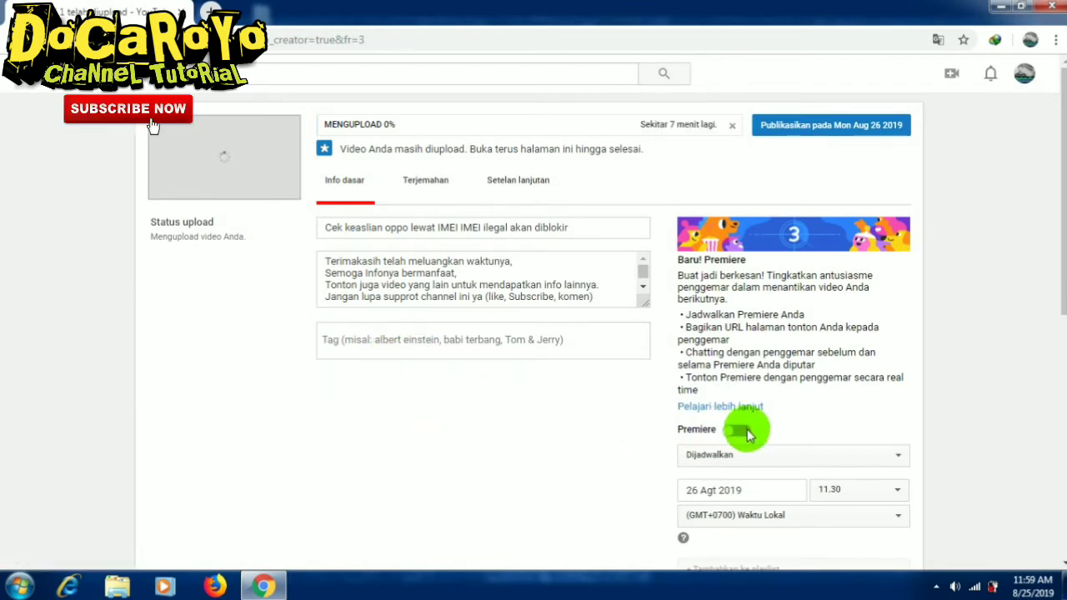
# - Set the Premiere date to 29 Agt 2019 and start time to 20.00
pyautogui.scroll(-1, 1035, 297)
pyautogui.scroll(-2, 607, 319)
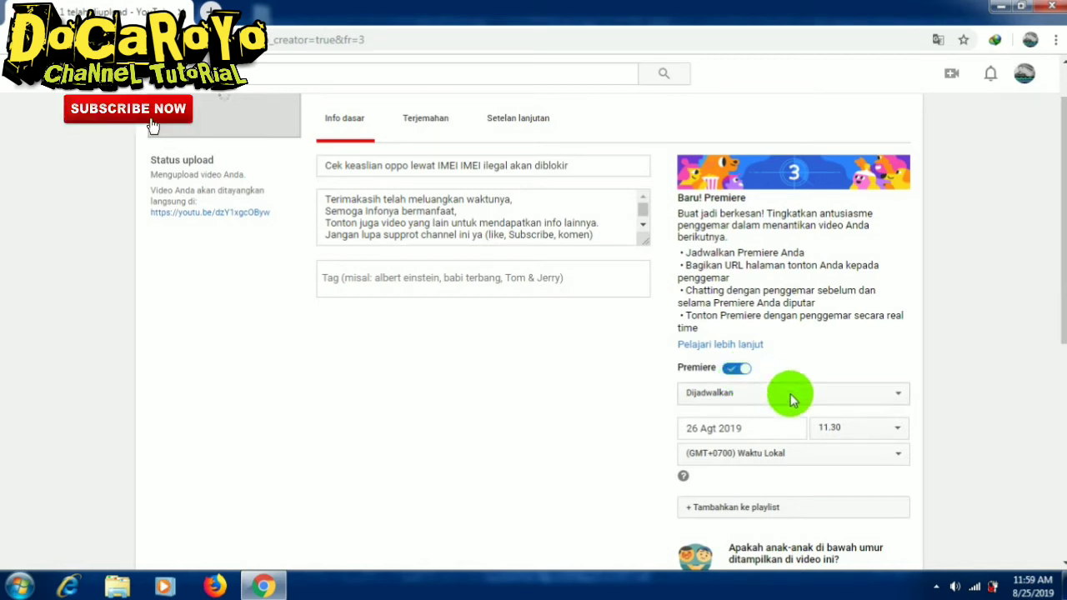
pyautogui.click(747, 427)
pyautogui.click(756, 529)
pyautogui.click(891, 427)
pyautogui.scroll(-5, 896, 413)
pyautogui.scroll(-1, 896, 413)
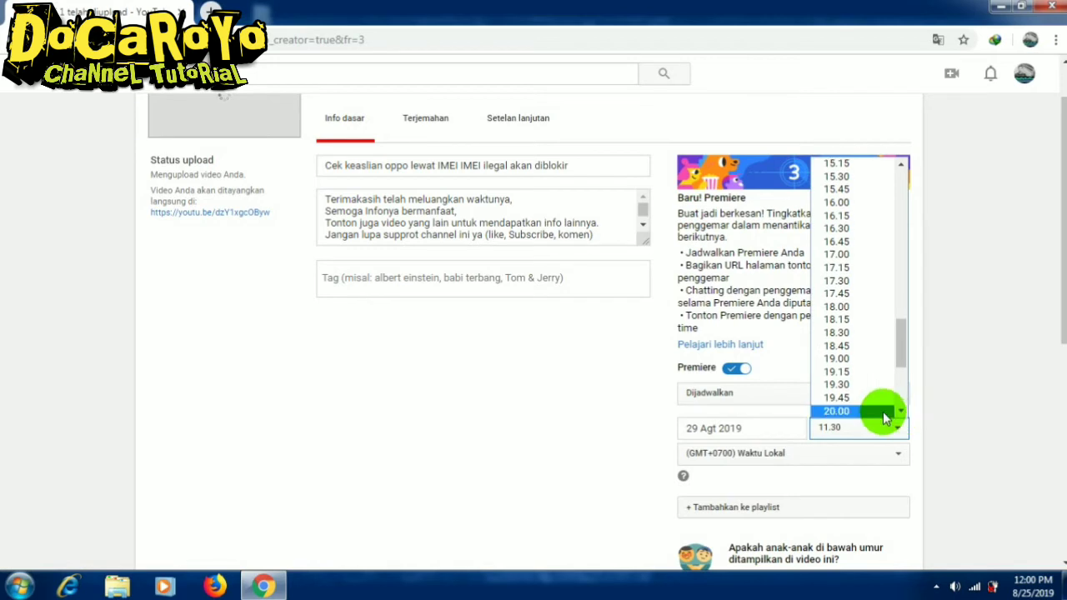
pyautogui.click(873, 413)
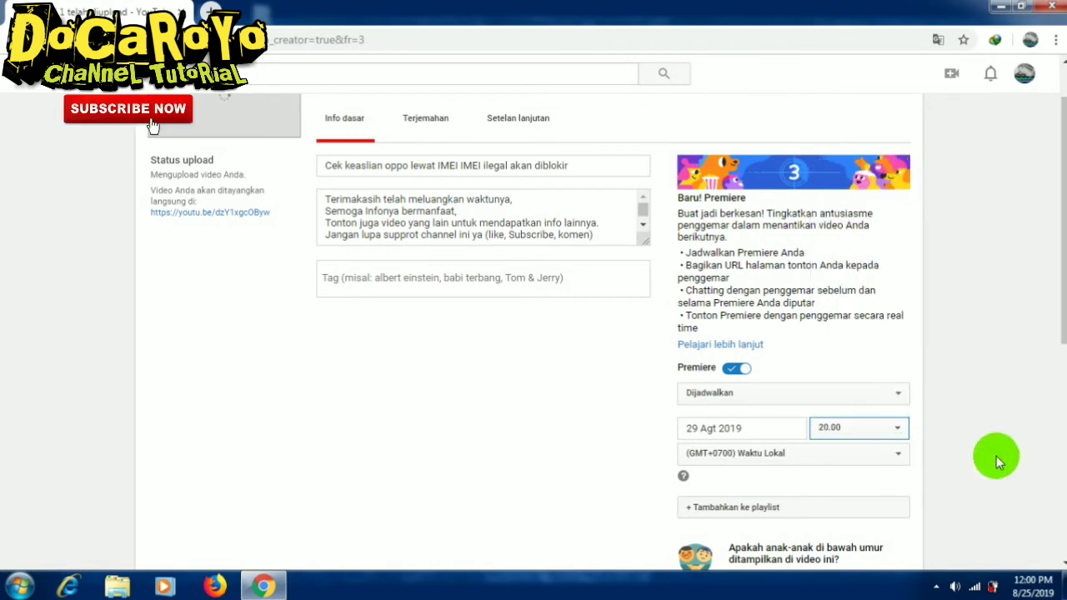
pyautogui.scroll(-1, 153, 125)
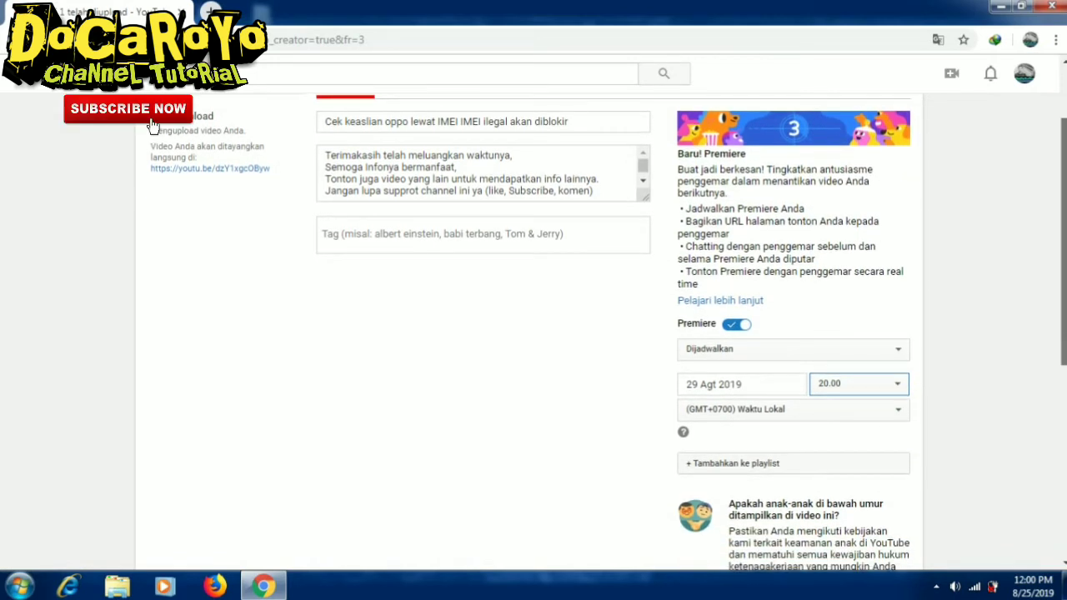
pyautogui.click(796, 469)
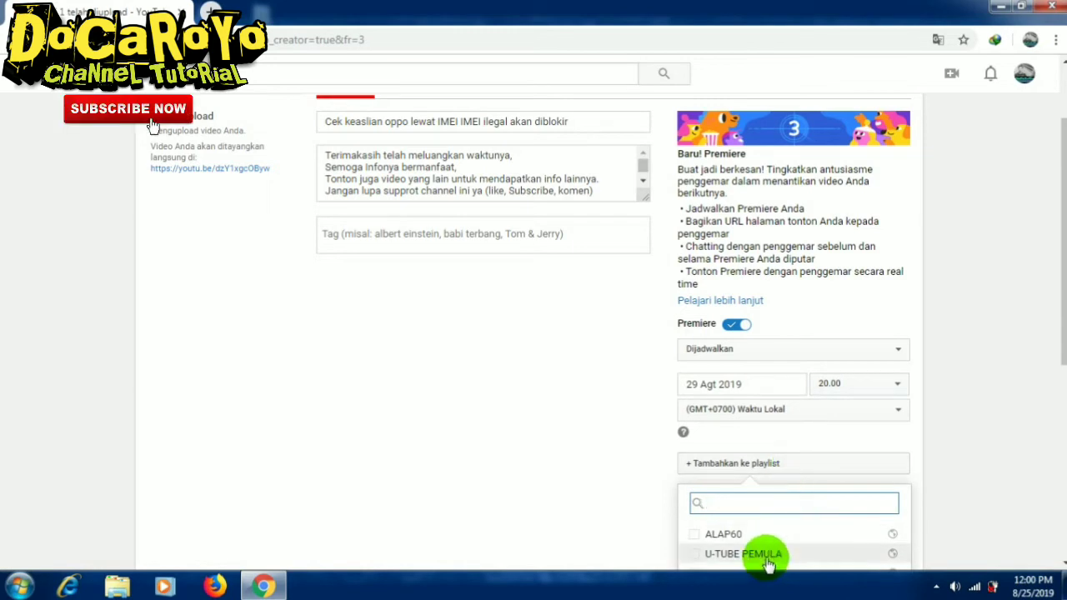
# - Add the video to the U-TUBE PEMULA playlist and scroll down to the thumbnail section
pyautogui.moveTo(1062, 309); pyautogui.dragTo(1063, 392)
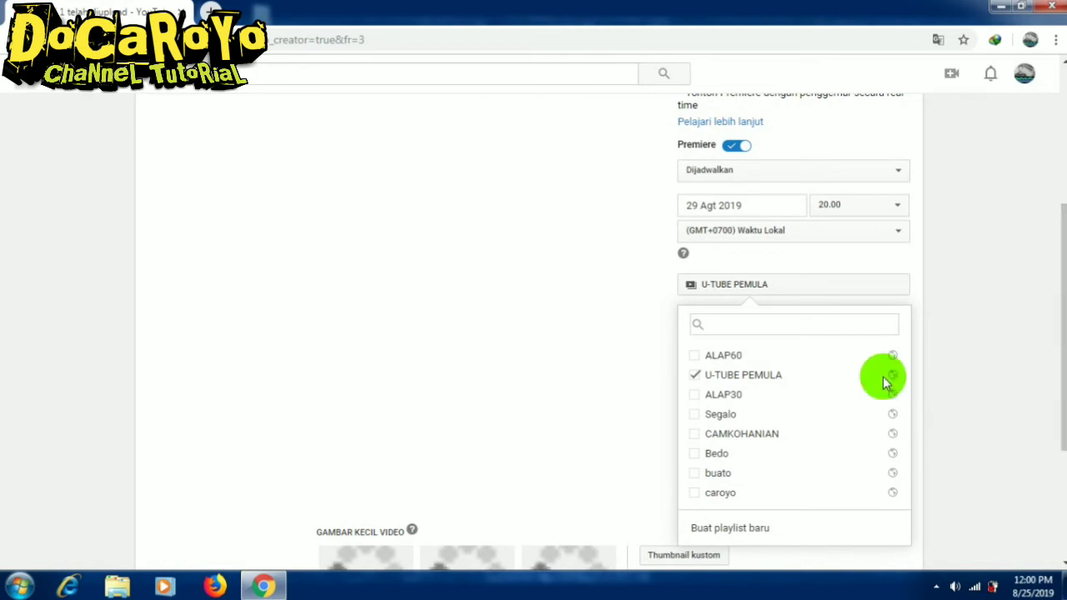
pyautogui.click(614, 400)
pyautogui.moveTo(1062, 328)
pyautogui.mouseDown()
pyautogui.moveTo(1059, 379)
pyautogui.moveTo(1061, 167)
pyautogui.mouseUp()
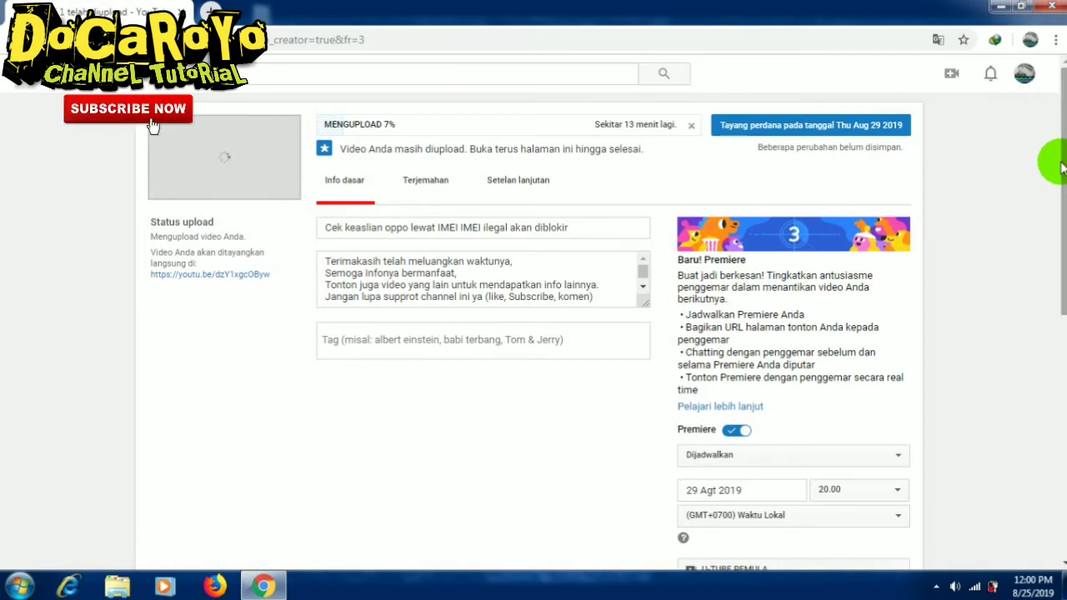
pyautogui.moveTo(1059, 200); pyautogui.dragTo(833, 440)
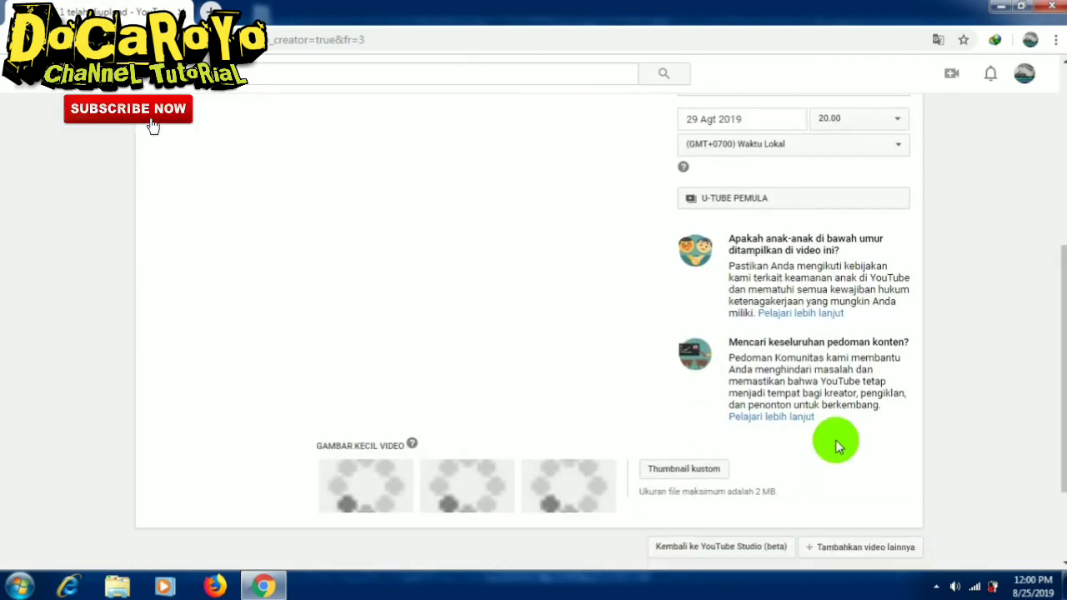
# - Upload 20190825_110046 from the Pictures library as the custom thumbnail
pyautogui.click(714, 468)
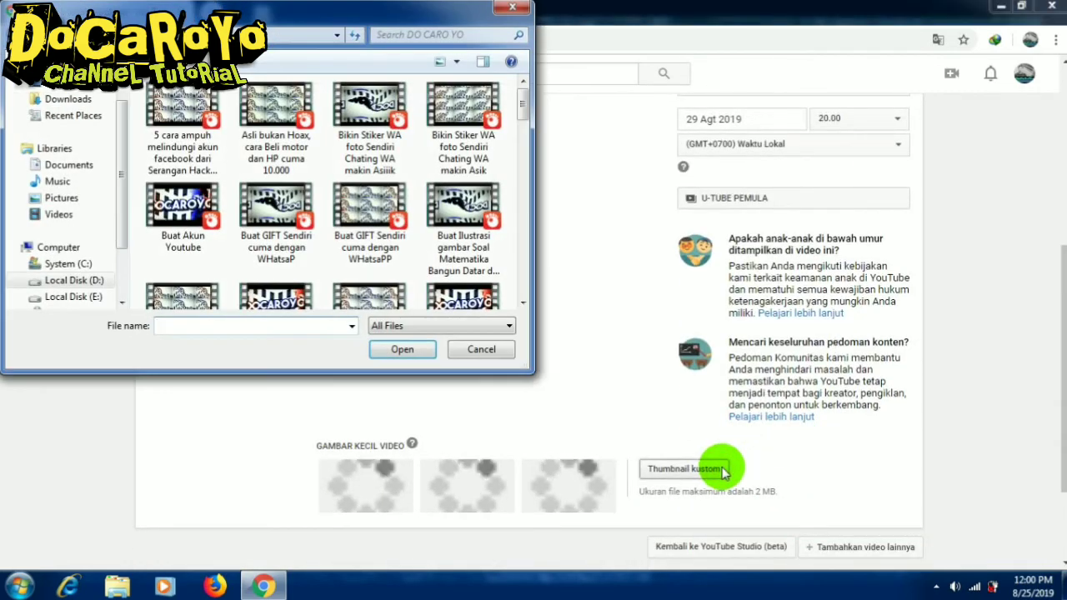
pyautogui.click(71, 200)
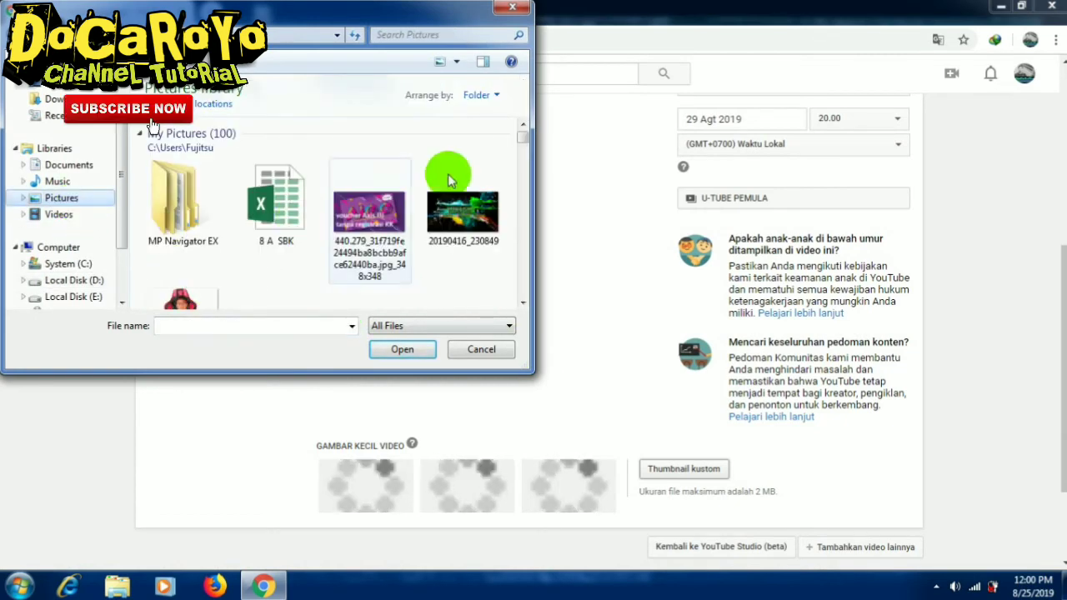
pyautogui.moveTo(524, 140); pyautogui.dragTo(523, 173)
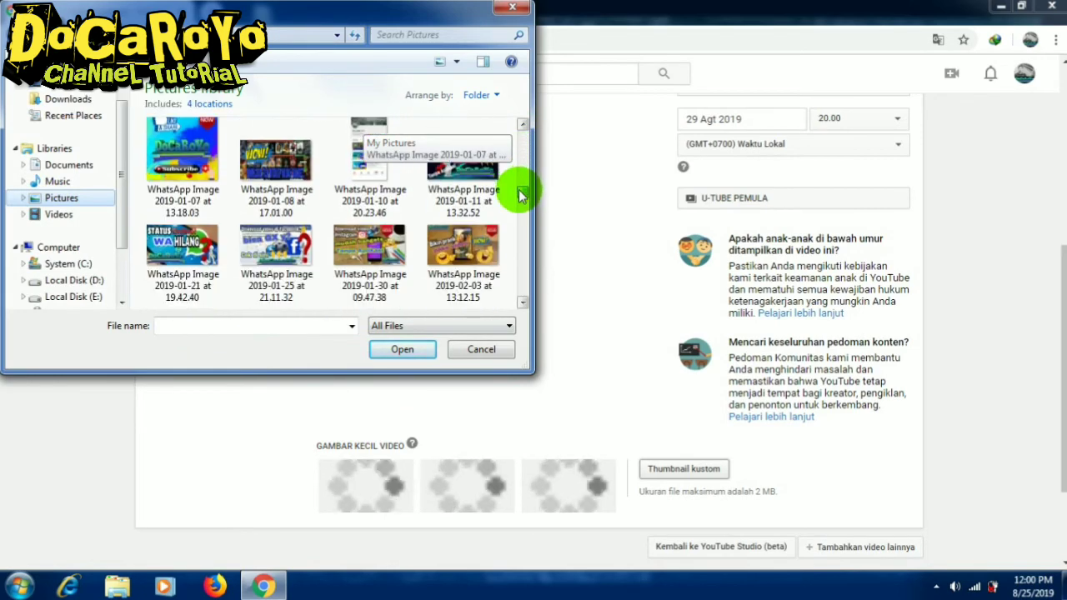
pyautogui.moveTo(522, 174); pyautogui.dragTo(522, 180)
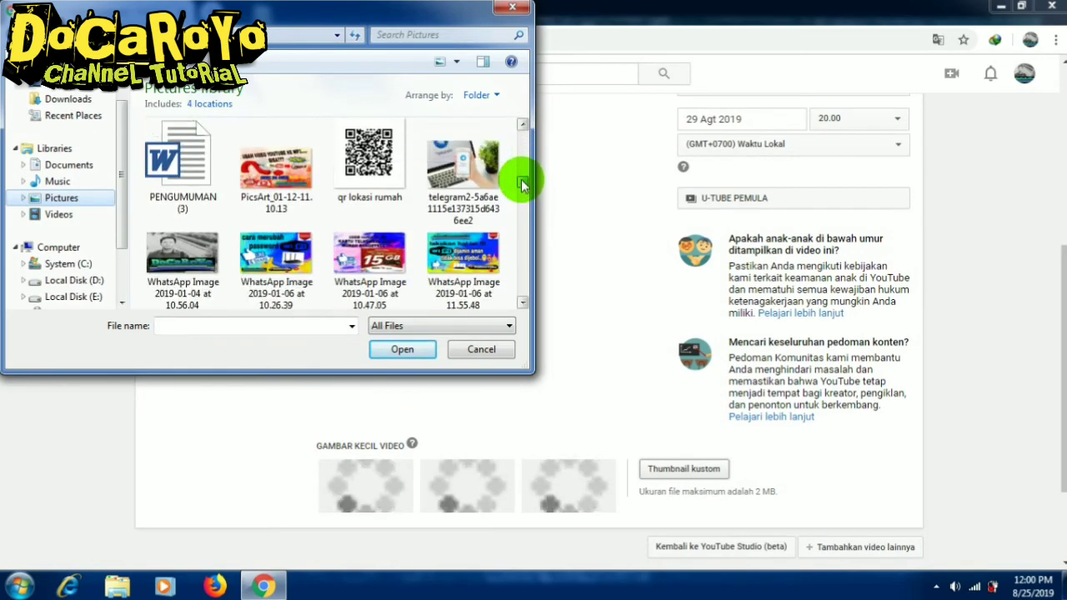
pyautogui.click(523, 127)
pyautogui.click(522, 127)
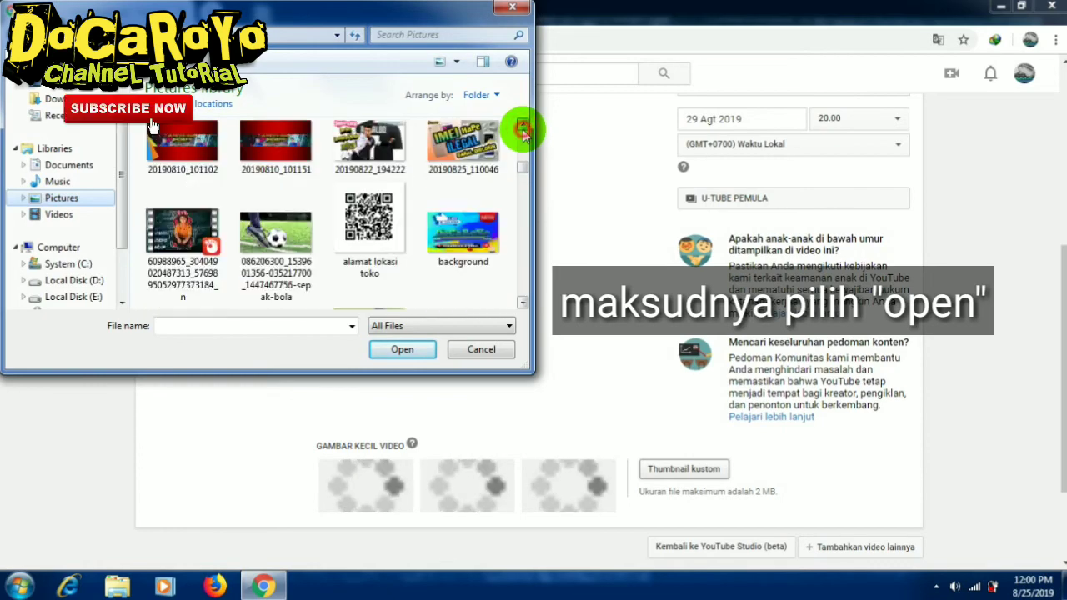
pyautogui.click(463, 145)
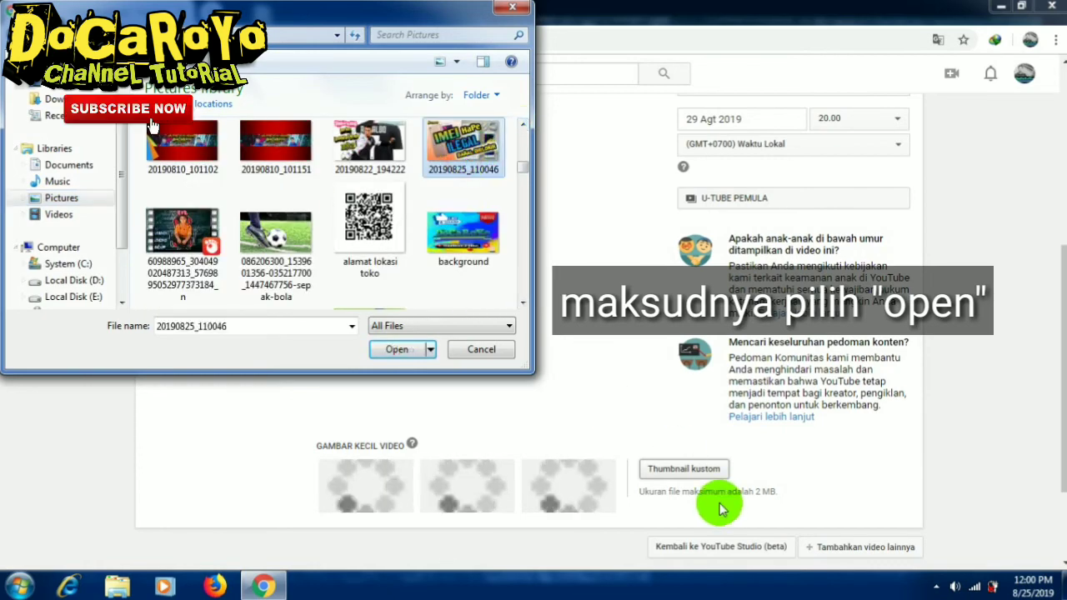
pyautogui.click(398, 349)
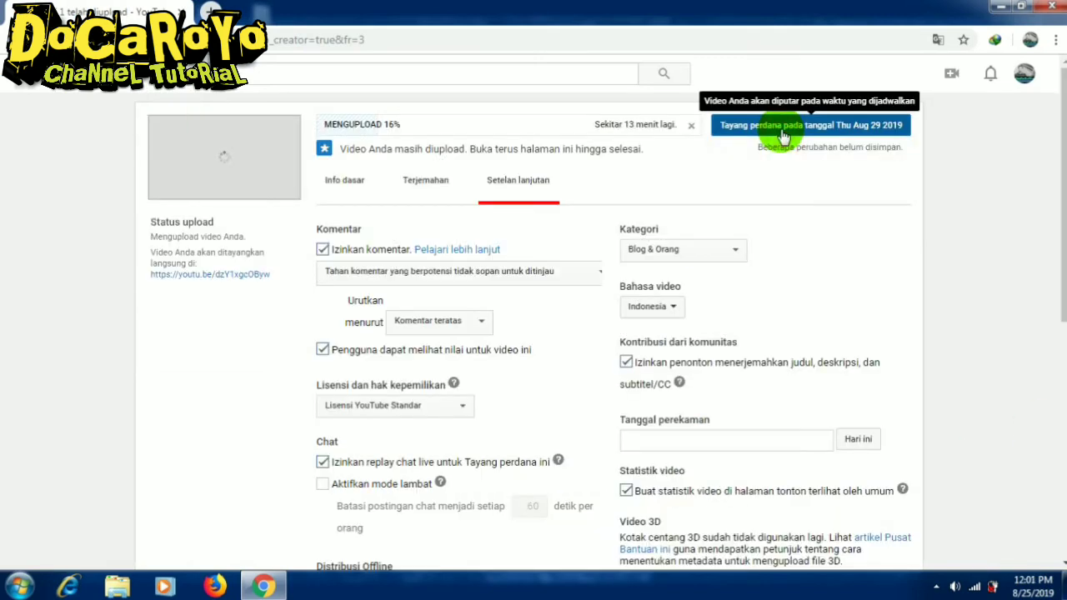
# - Schedule the Premiere for Thu Aug 29 2019 and confirm the custom IMEI HaPe thumbnail under Info dasar
pyautogui.click(782, 133)
pyautogui.click(354, 194)
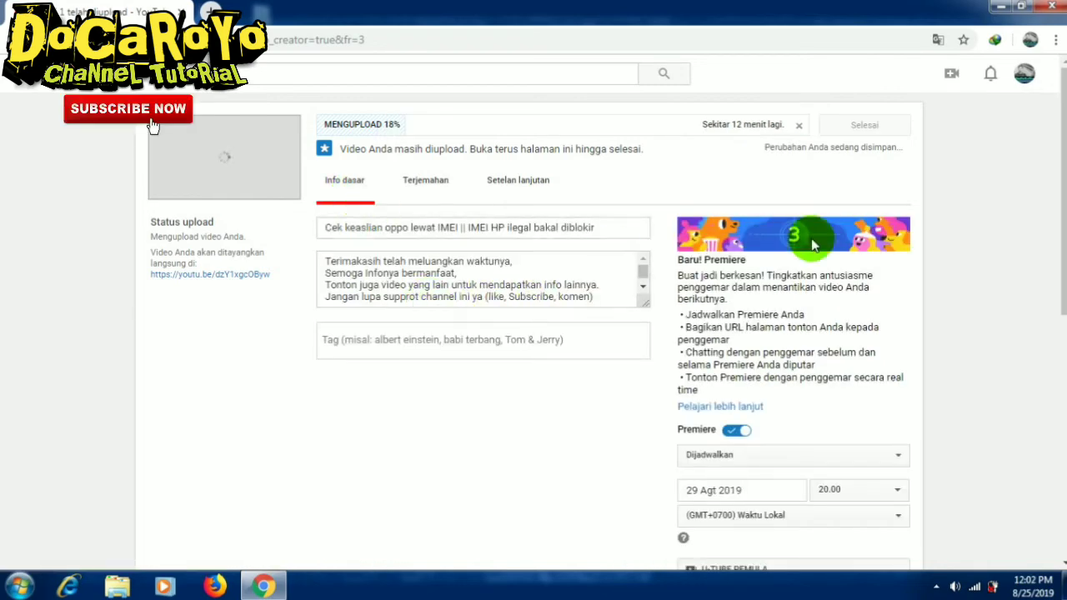
pyautogui.scroll(-5, 1046, 221)
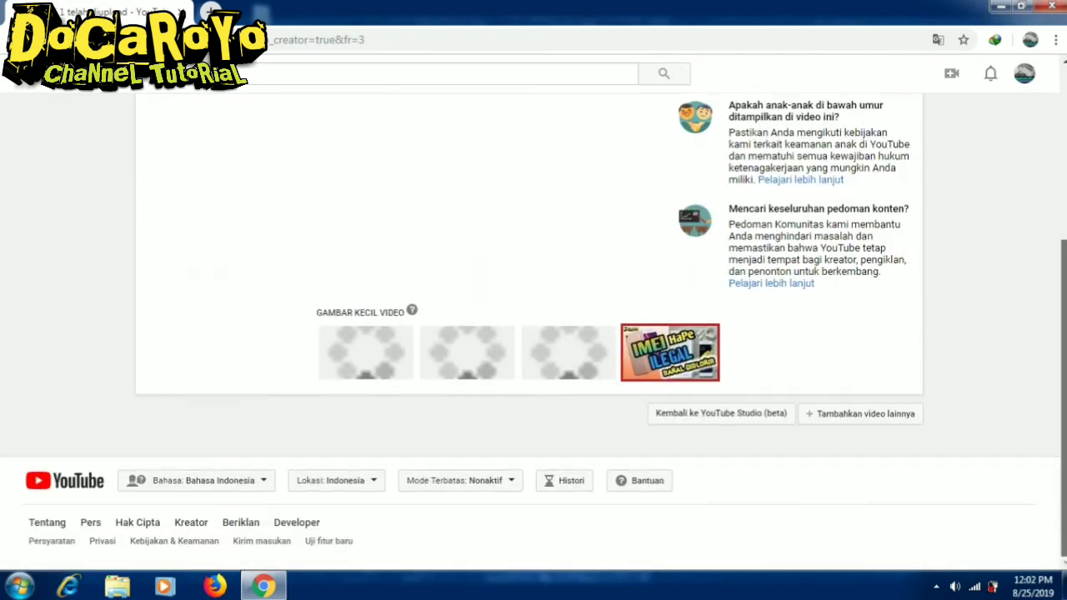